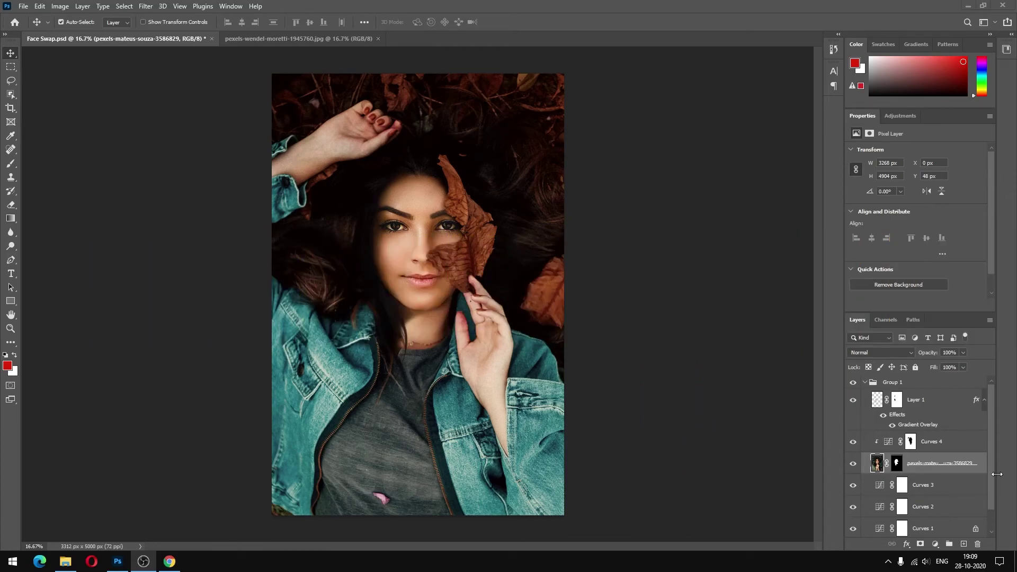
Collapse Group 1 in the finished face swap file and toggle its visibility to compare before and after
click(869, 385)
click(867, 383)
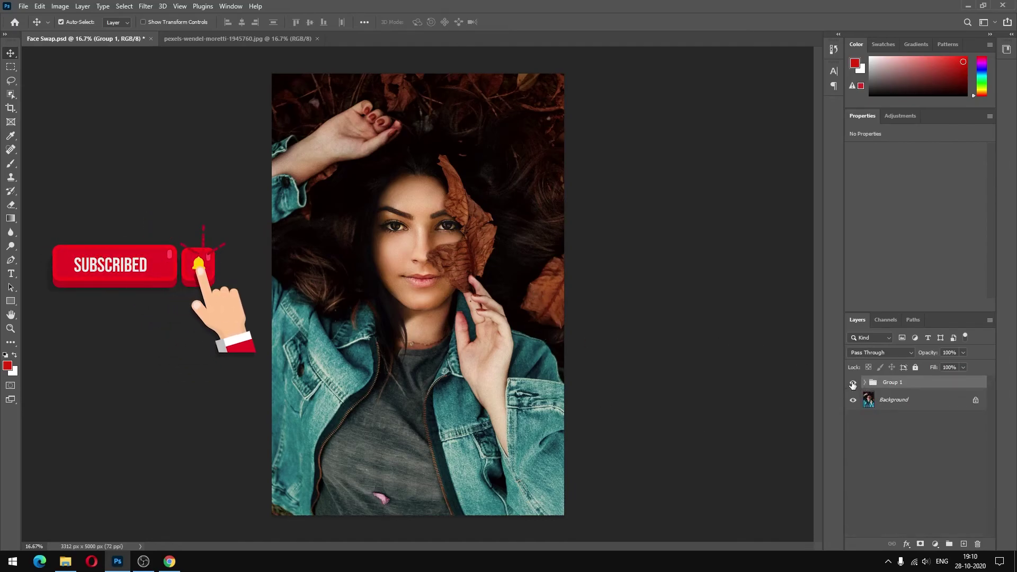
click(854, 384)
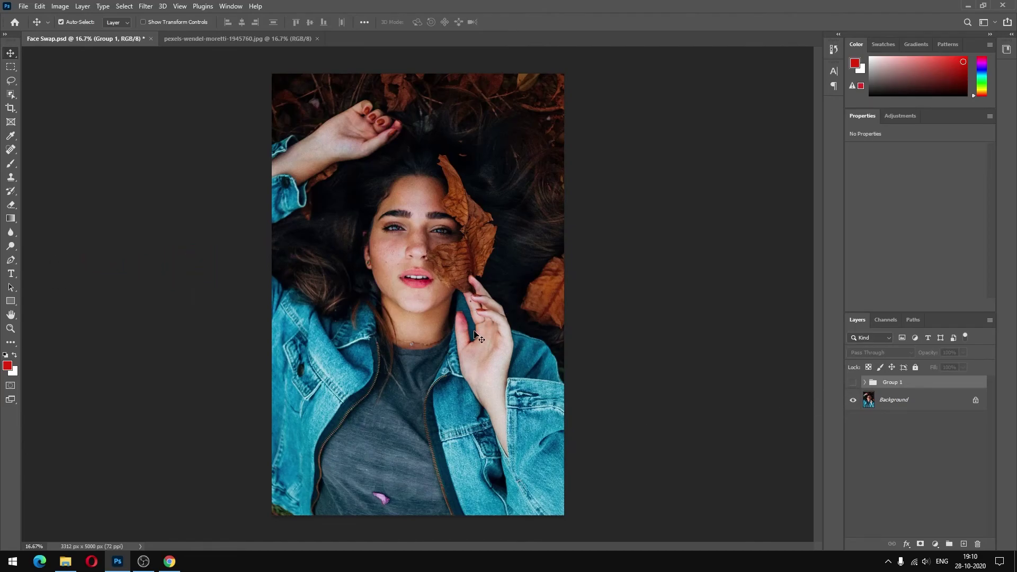
click(854, 383)
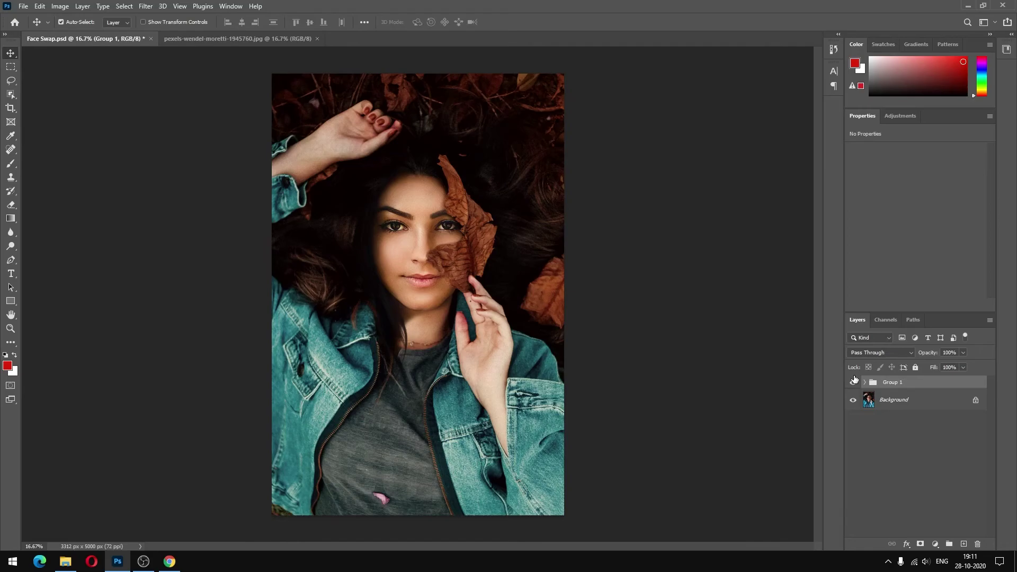
In the unedited leaf portrait document, place the portrait of the woman among green leaves as a new layer and hide it
click(269, 37)
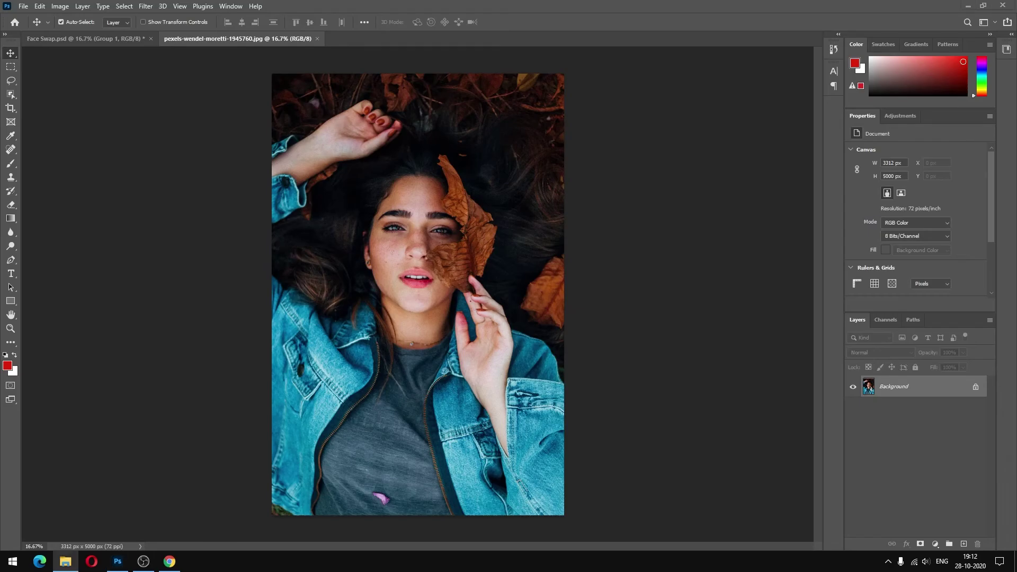
drag(415, 310, 411, 302)
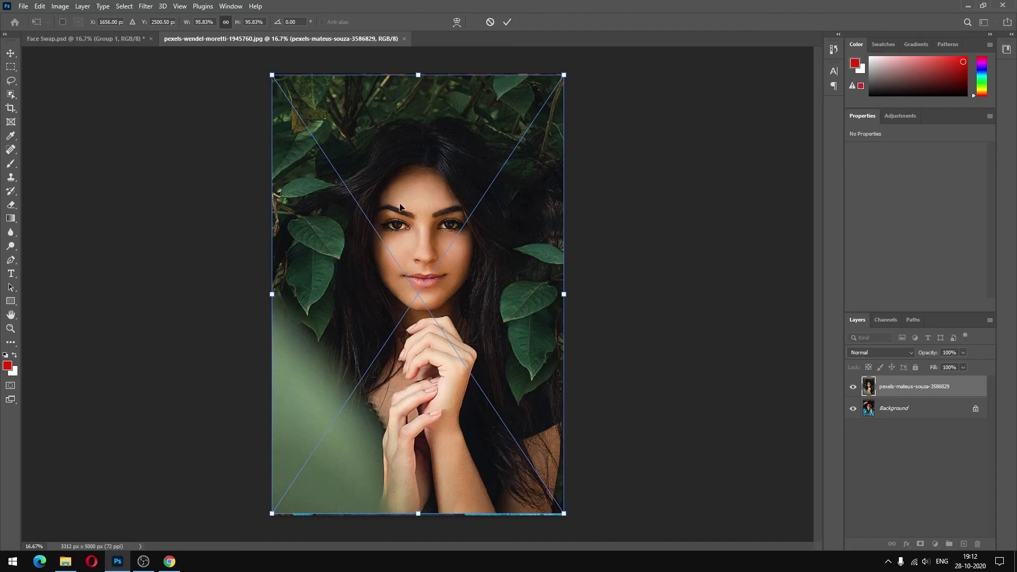
click(853, 387)
click(507, 22)
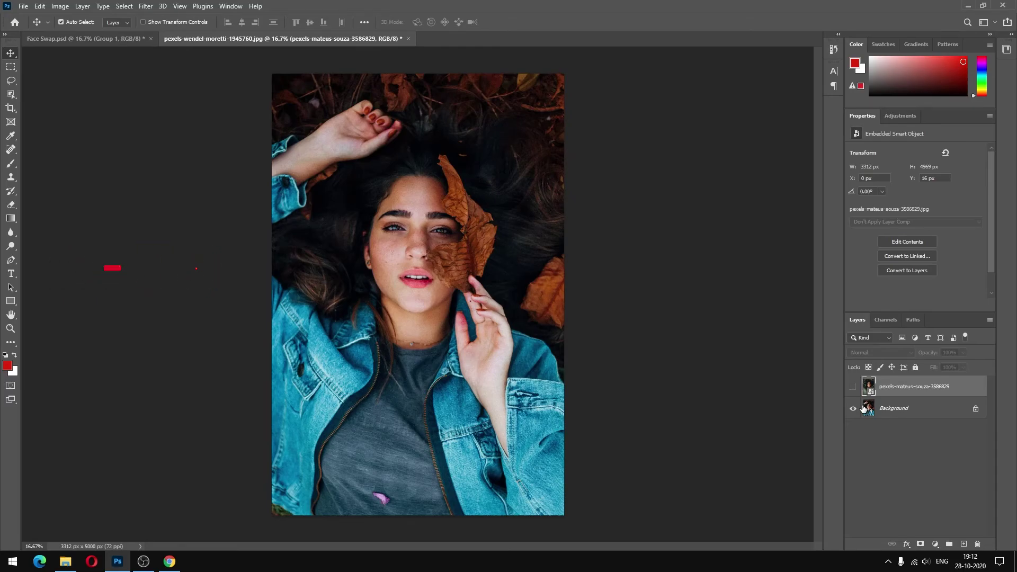
Toggle the placed portrait's visibility to compare its face with the background face, leaving it shown
click(853, 387)
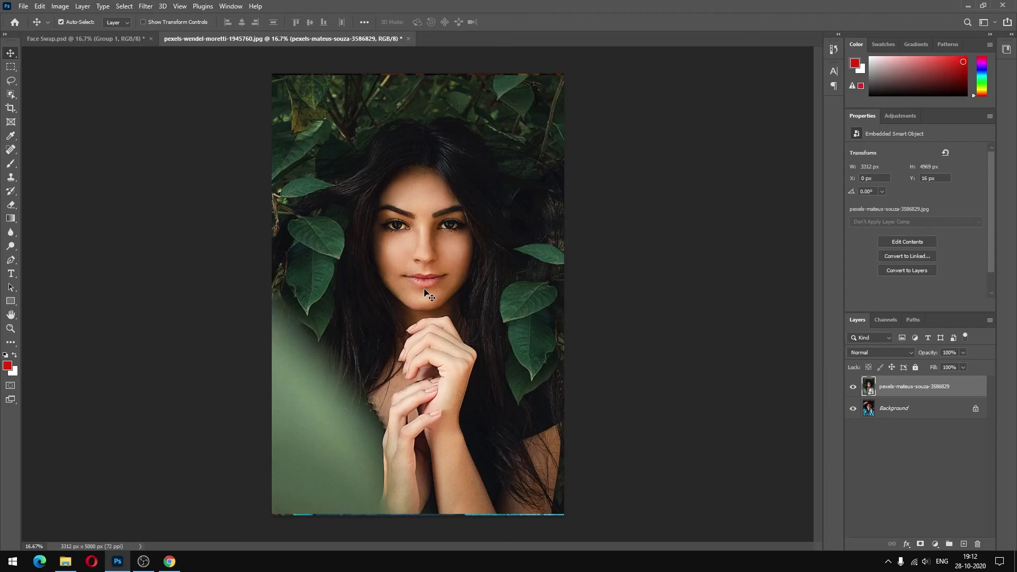
click(854, 388)
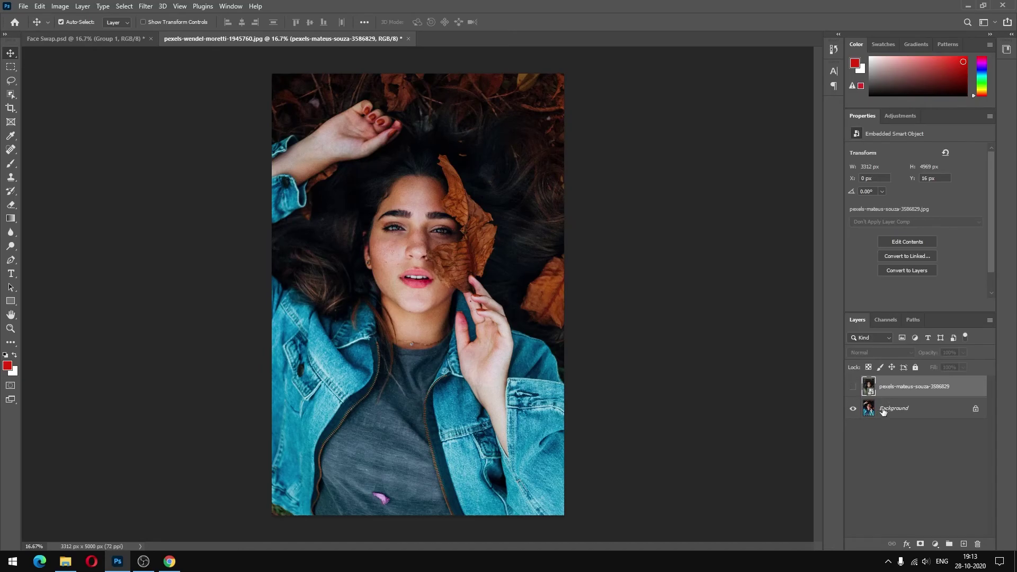
click(853, 388)
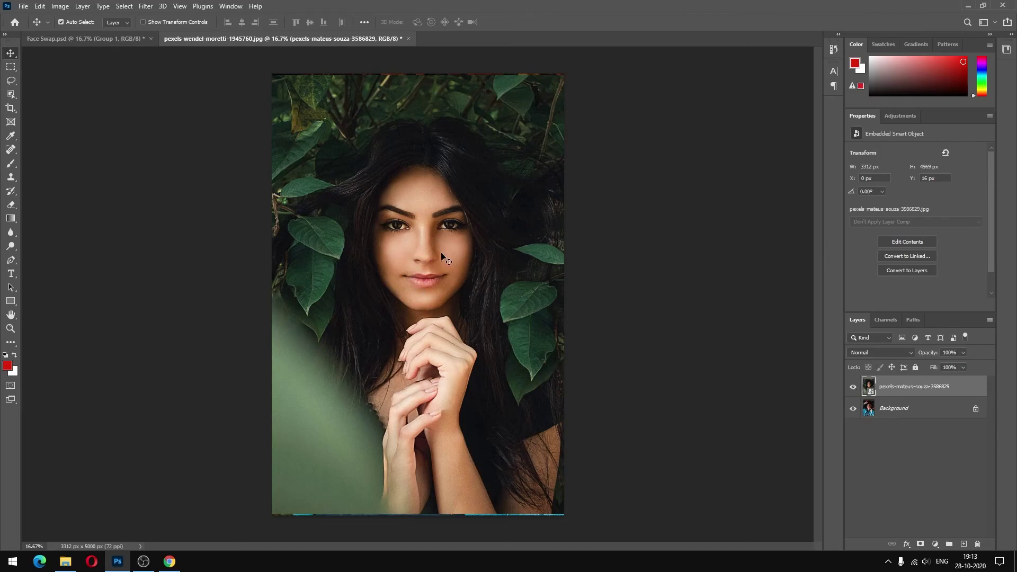
Lower the placed portrait's opacity to 58% and scale it down to about 90.4% over the face below
click(963, 354)
mouse_move(950, 363)
mouse_down()
mouse_move(934, 365)
mouse_move(943, 364)
mouse_up()
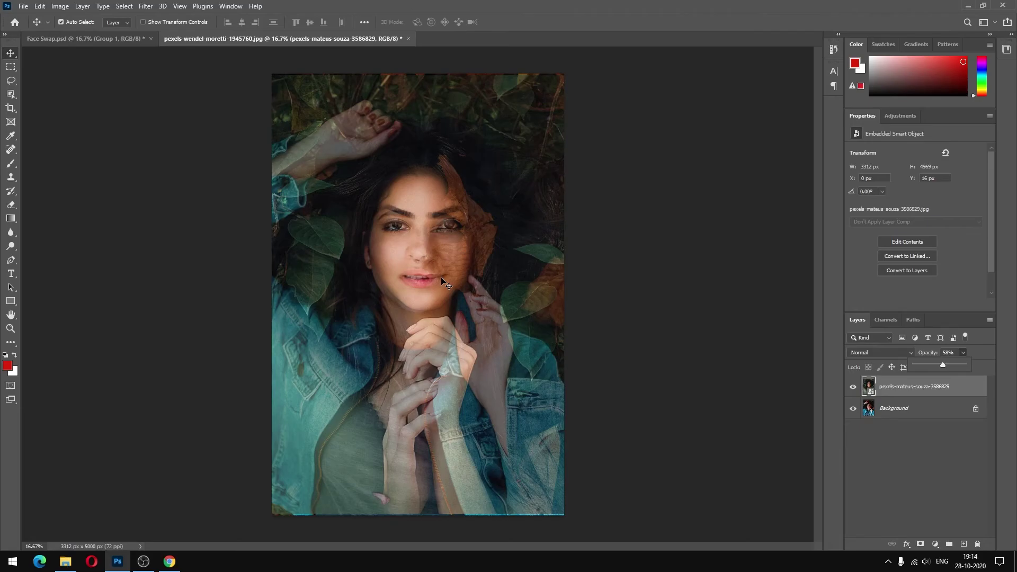
key(ctrl+t)
drag(564, 75, 548, 101)
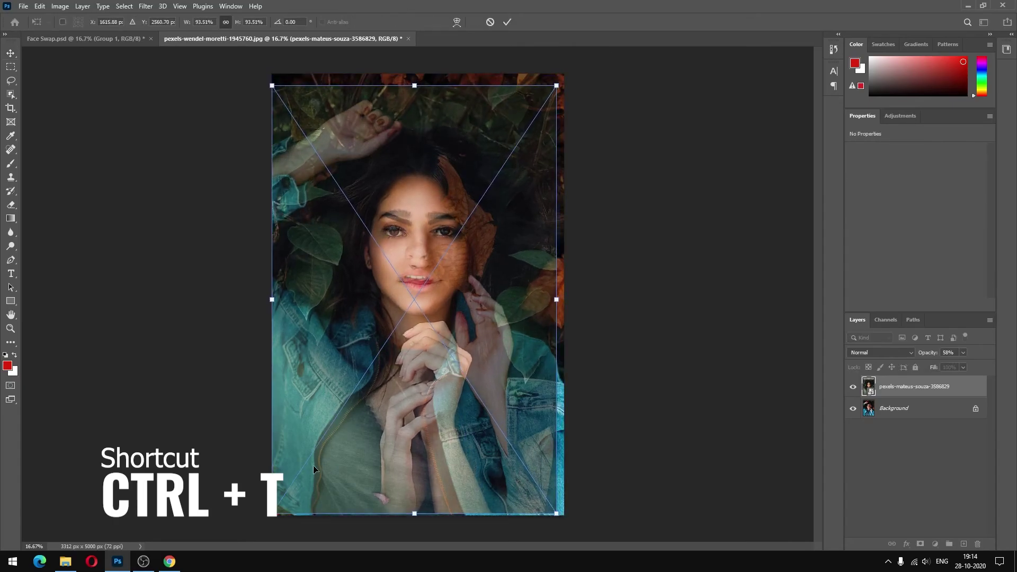
drag(272, 513, 278, 503)
drag(432, 289, 433, 288)
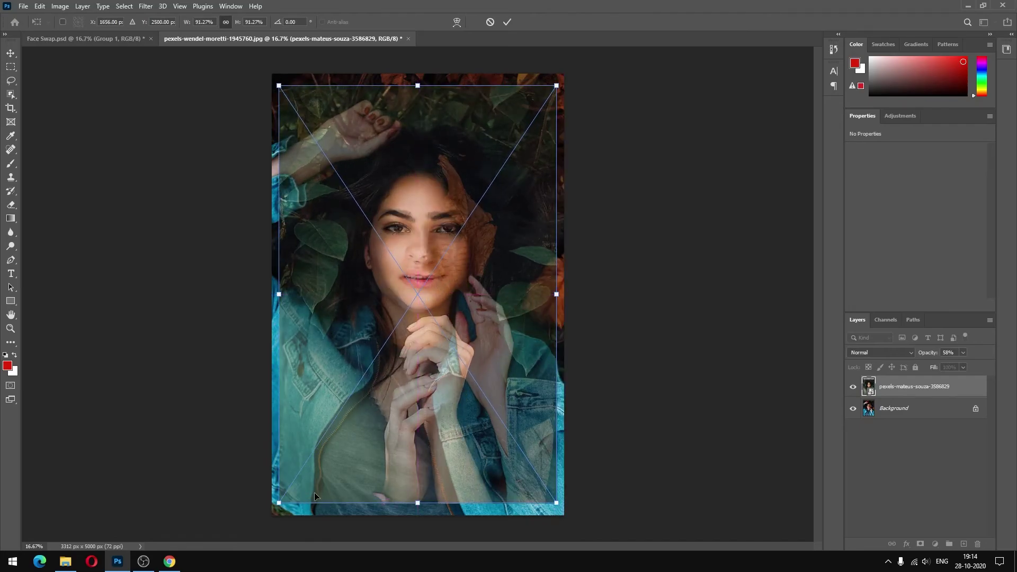
drag(273, 510, 276, 506)
Nudge the semi-transparent portrait left and down towards the features of the background face
key(shift+Left)
key(shift+Left)
key(shift+Left)
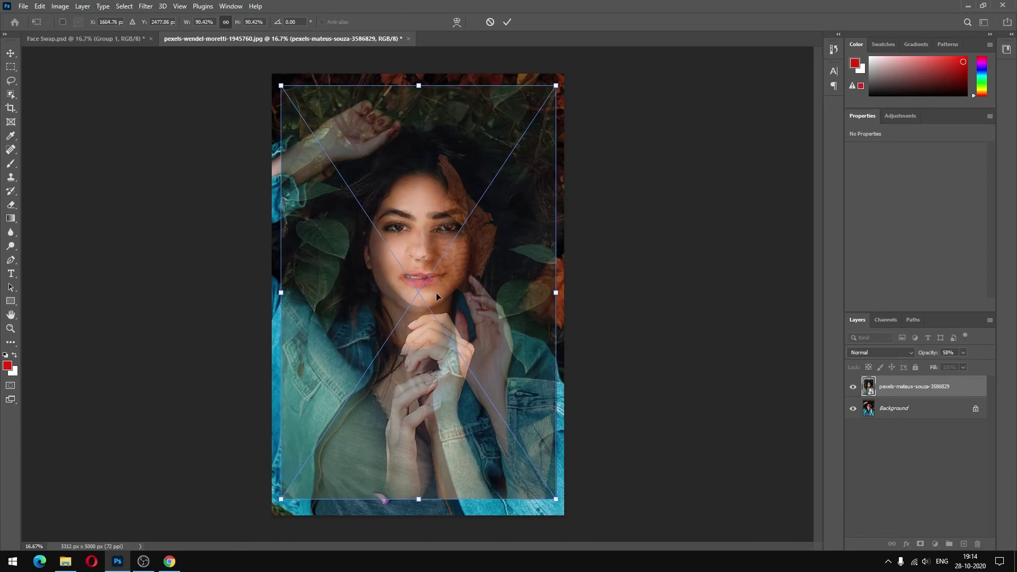
key(shift+Left)
key(shift+Left)
key(shift+Left)
key(shift+Left)
key(Left)
key(Left)
key(Left)
key(Left)
key(Left)
key(Down)
key(Down)
key(Down)
key(Down)
key(Down)
key(Down)
key(Down)
key(Down)
key(Down)
key(Down)
key(Down)
key(Down)
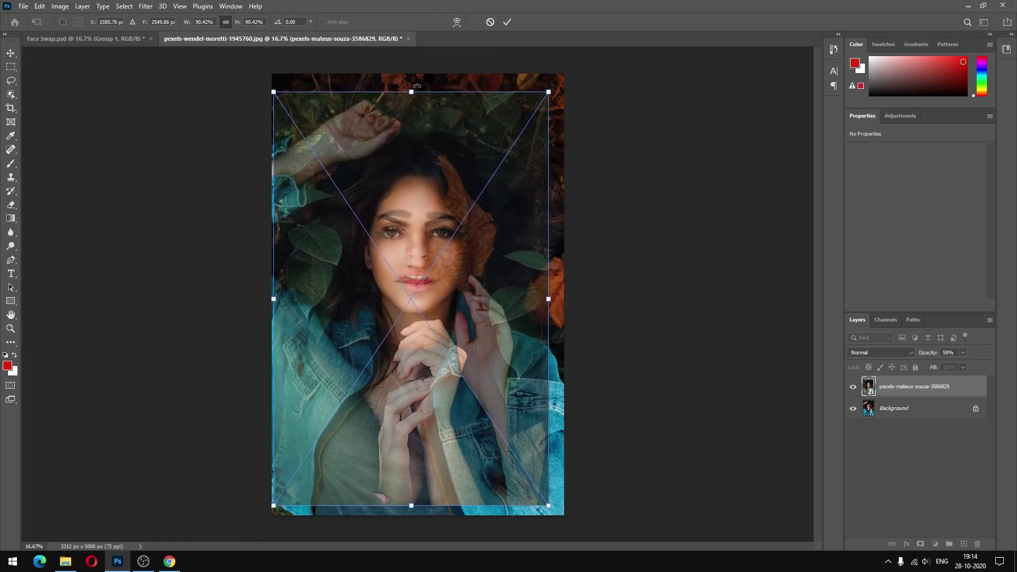
Scale the portrait to about 91.8%, nudge it until the eyes and lips match the background face, and apply the transform
drag(411, 91, 412, 85)
key(Right)
key(Right)
key(Right)
key(Down)
key(shift+Up)
key(shift+Up)
key(Up)
key(Up)
key(Up)
key(Up)
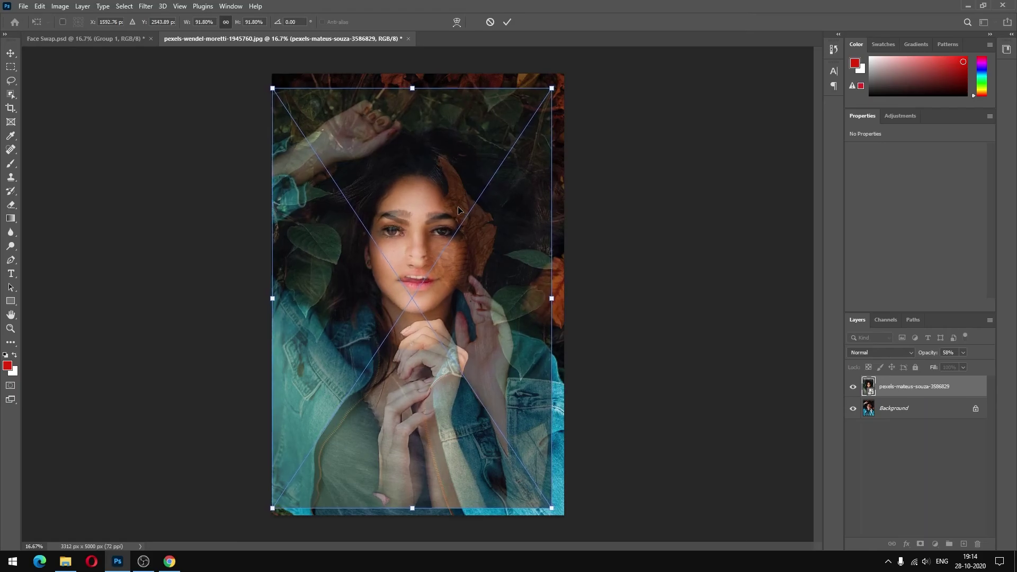
key(Left)
key(Left)
key(Left)
key(Left)
key(Left)
key(Left)
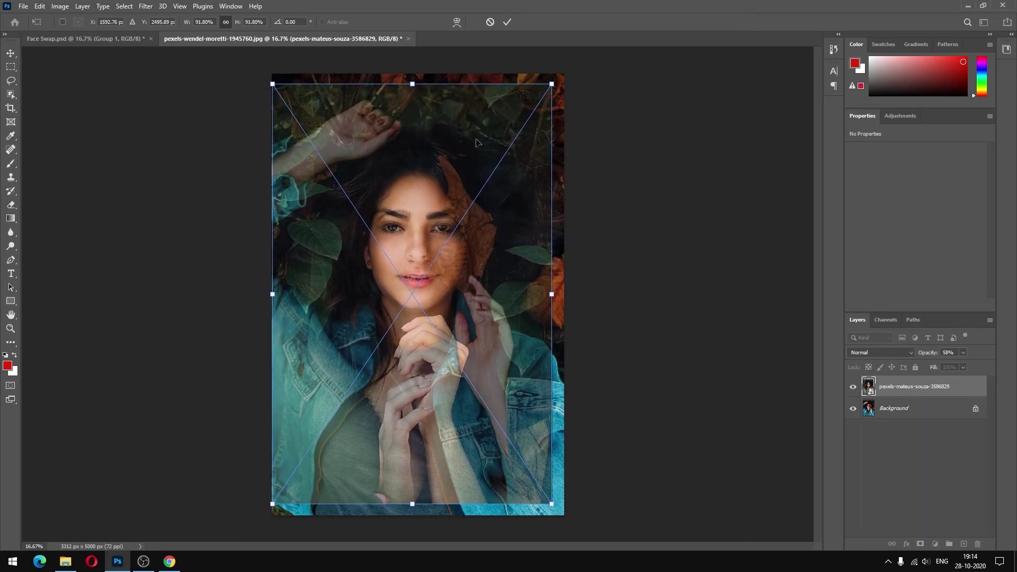
click(508, 21)
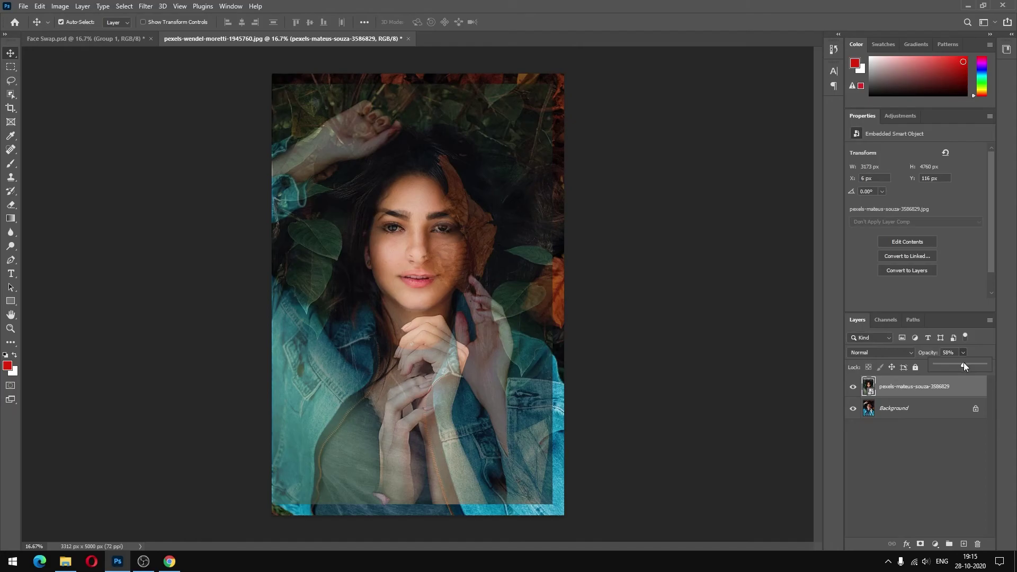
Restore the portrait layer's opacity to 100% and hide it completely with an inverted, black layer mask
drag(984, 363, 993, 365)
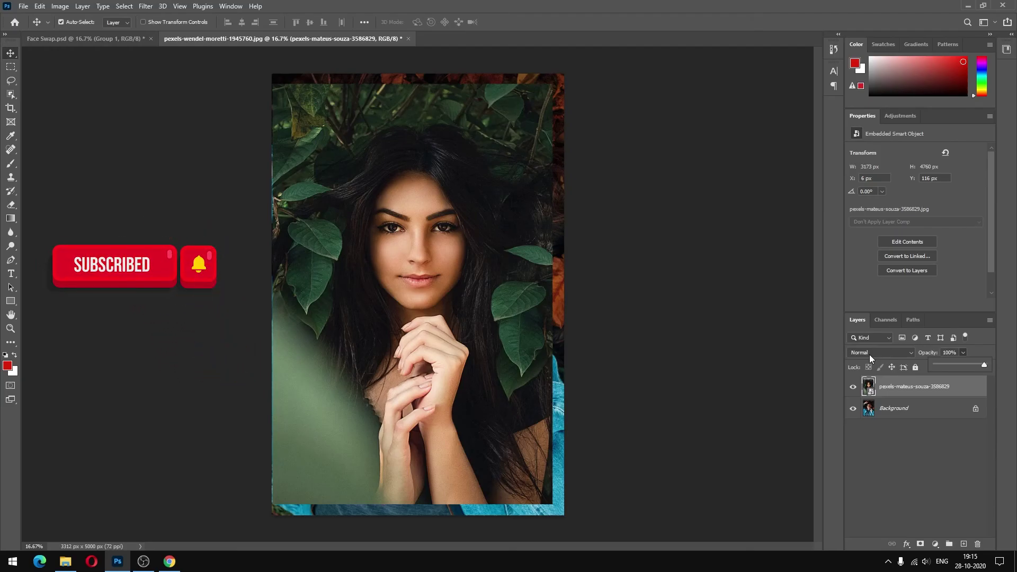
click(887, 396)
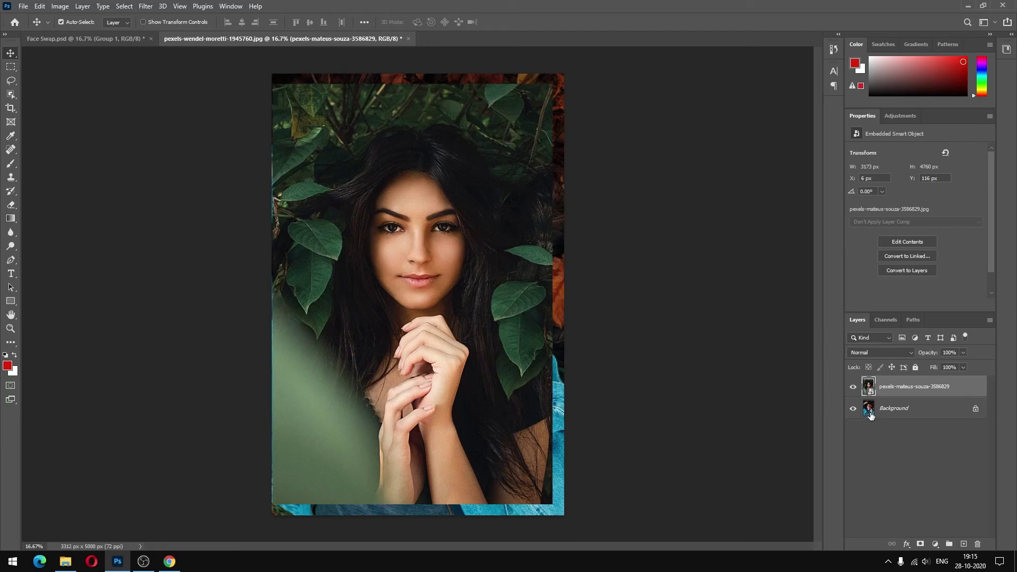
click(920, 544)
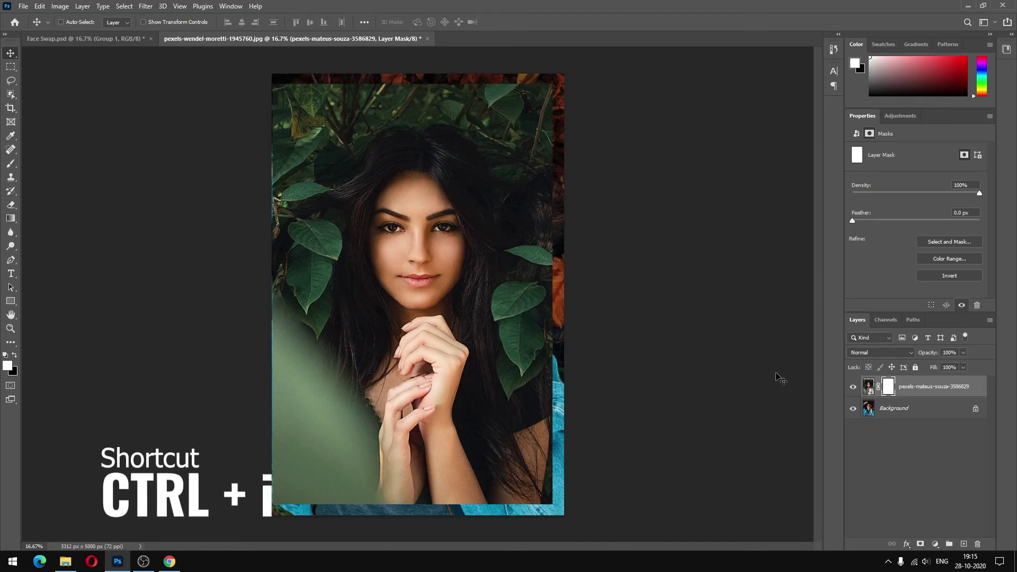
key(ctrl+i)
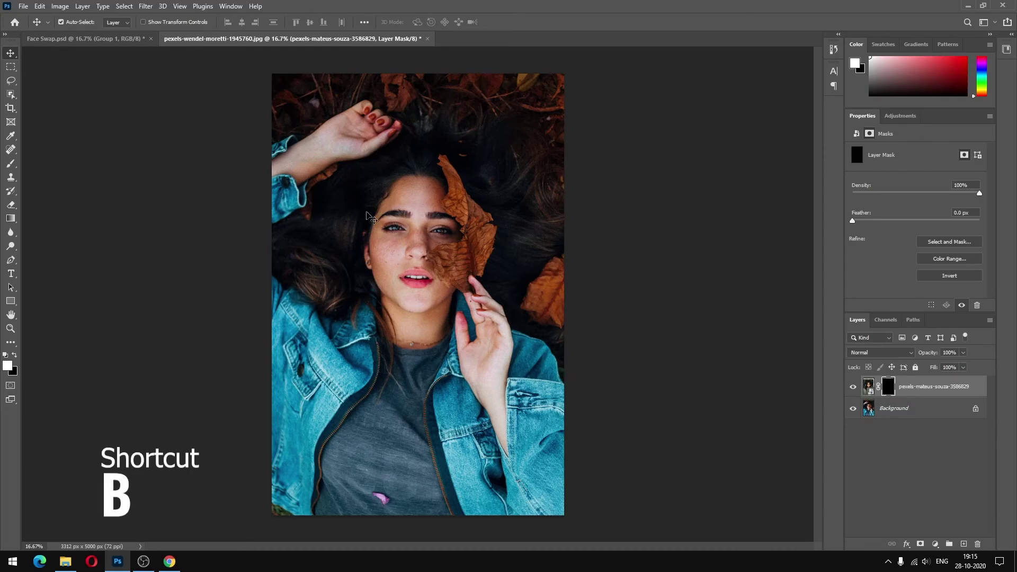
Paint white on the layer mask with a soft round 250 px brush to reveal the placed woman's face
key(b)
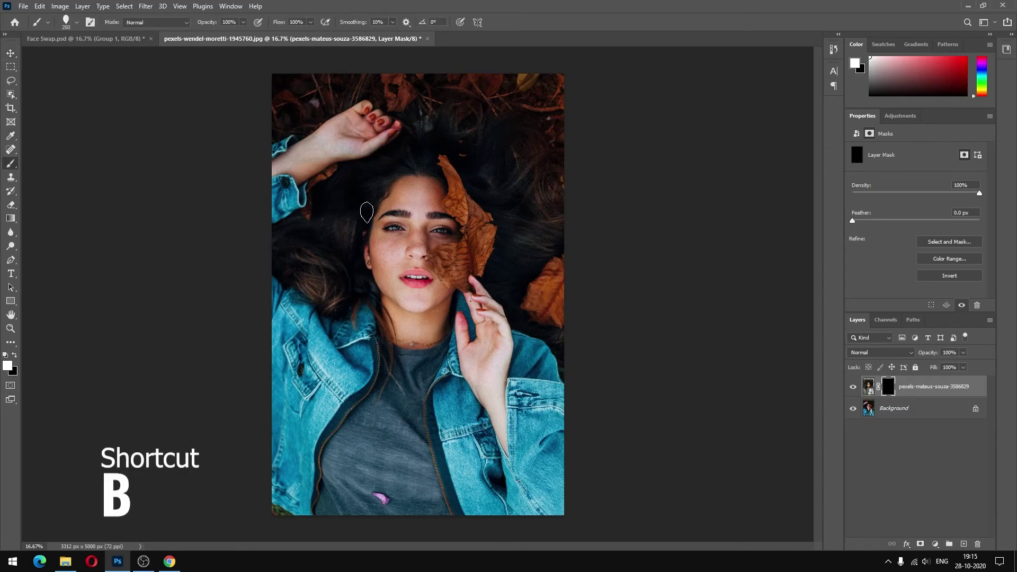
click(78, 24)
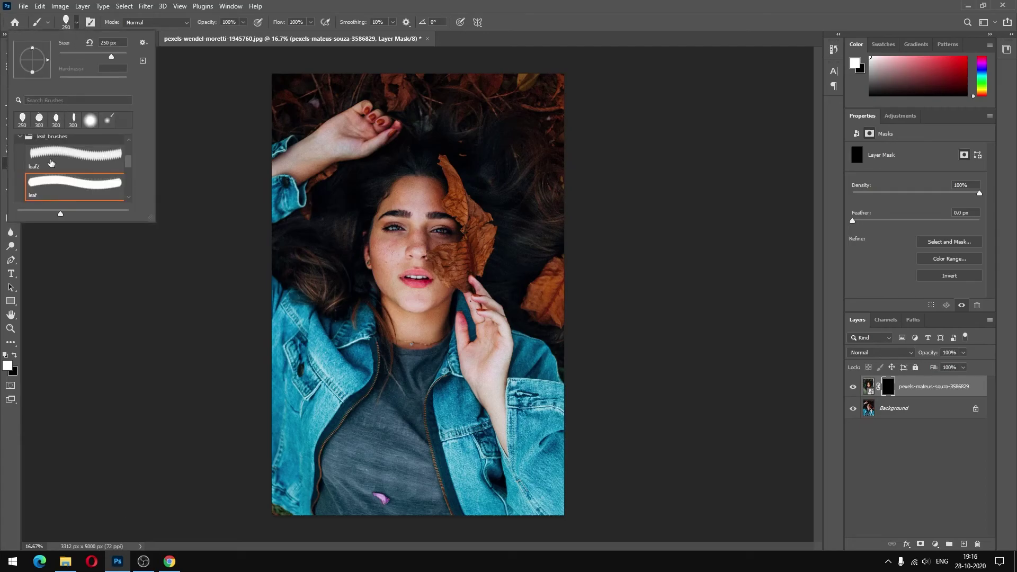
scroll(51, 163, up, 2)
scroll(53, 162, up, 2)
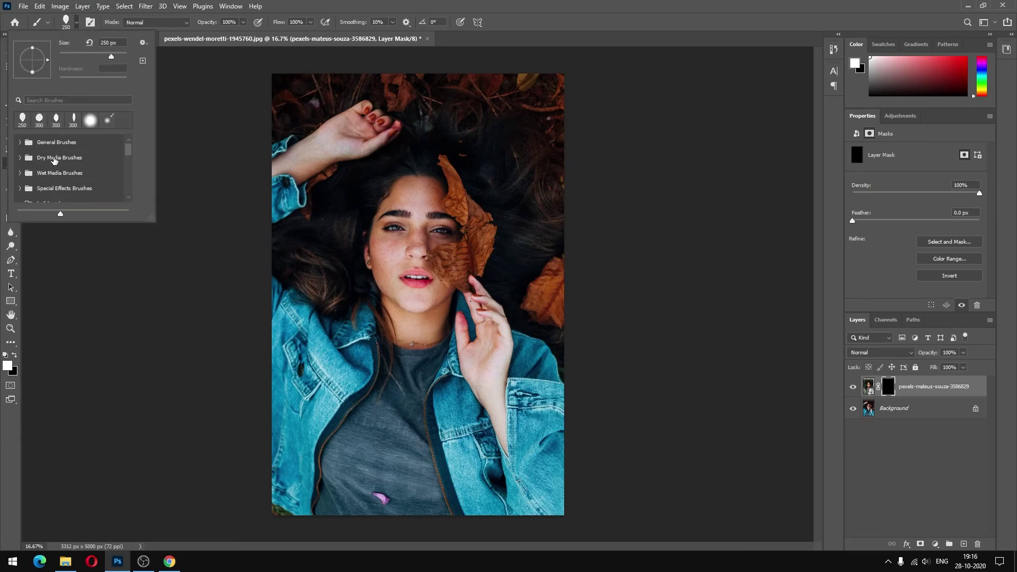
click(20, 143)
click(59, 164)
click(470, 5)
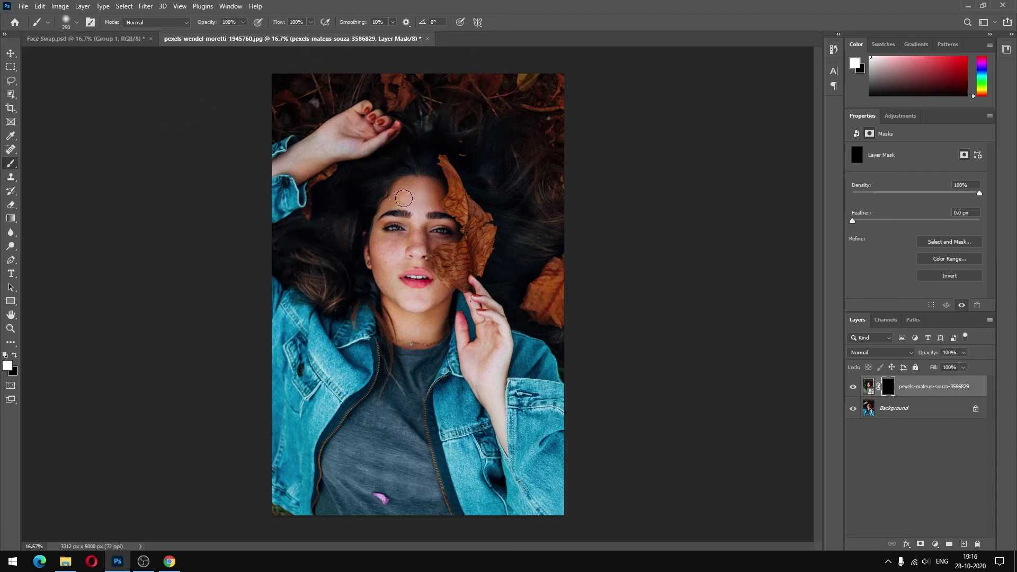
mouse_move(390, 214)
mouse_down()
mouse_move(408, 257)
mouse_move(424, 228)
mouse_move(433, 239)
mouse_move(451, 227)
mouse_move(422, 214)
mouse_move(436, 187)
mouse_move(409, 186)
mouse_move(381, 230)
mouse_move(371, 215)
mouse_move(371, 264)
mouse_move(373, 215)
mouse_move(387, 266)
mouse_move(394, 211)
mouse_move(402, 249)
mouse_move(392, 273)
mouse_move(410, 236)
mouse_move(430, 278)
mouse_move(384, 282)
mouse_move(438, 300)
mouse_move(387, 294)
mouse_move(399, 184)
mouse_move(376, 212)
mouse_move(433, 193)
mouse_move(419, 176)
mouse_move(385, 251)
mouse_move(400, 276)
mouse_move(404, 327)
mouse_move(440, 371)
mouse_move(406, 359)
mouse_move(422, 324)
mouse_up()
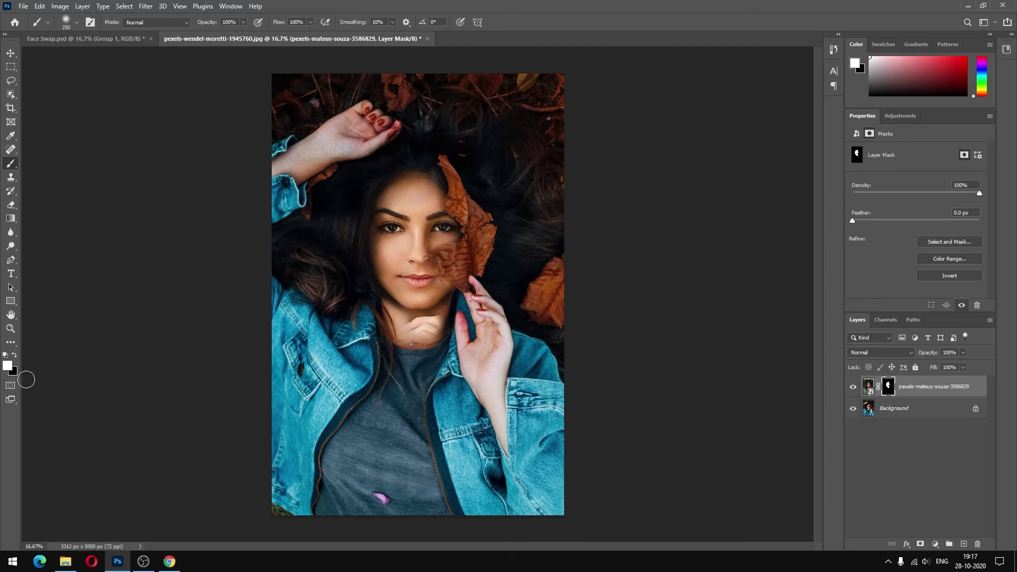
Paint black on the mask over the neck, enlarging the brush to 600 px, to hide the stray hand and blend the chin
key(x)
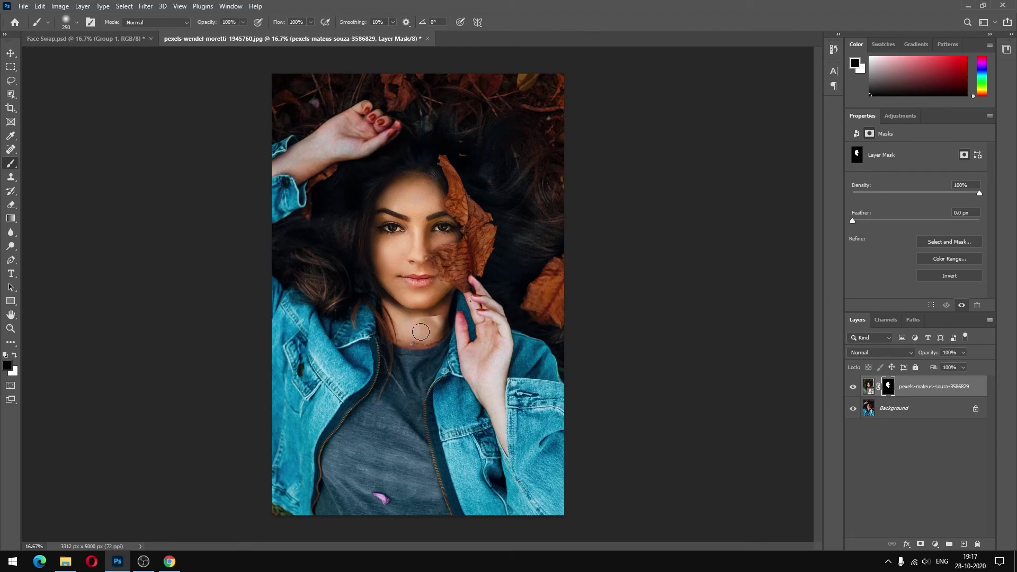
key(bracketright)
key(bracketright)
key(bracketright)
key(bracketright)
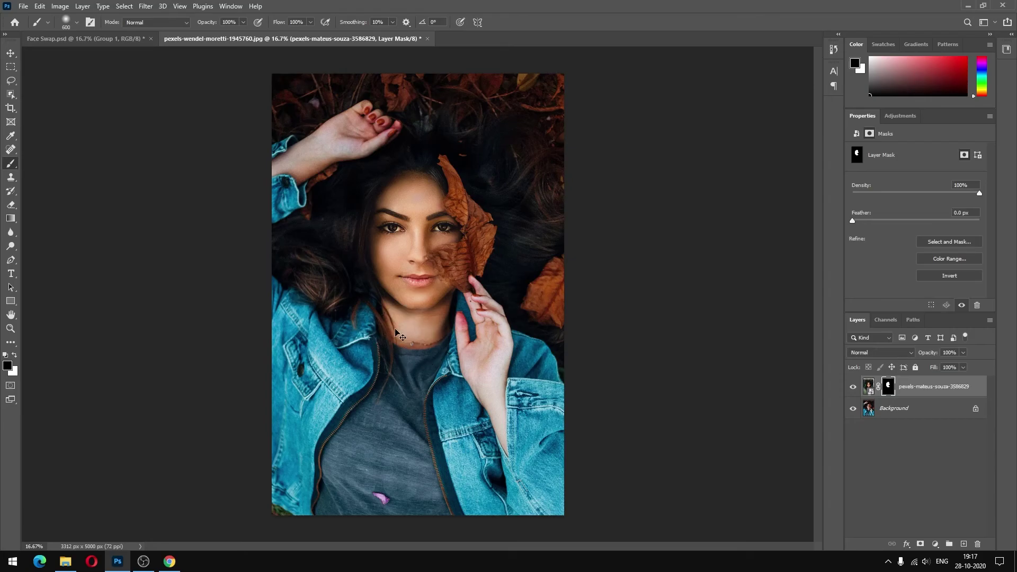
Refine the mask in white with a 200 px brush along the leaf's edge beside the nose and eye
scroll(401, 336, up, 3)
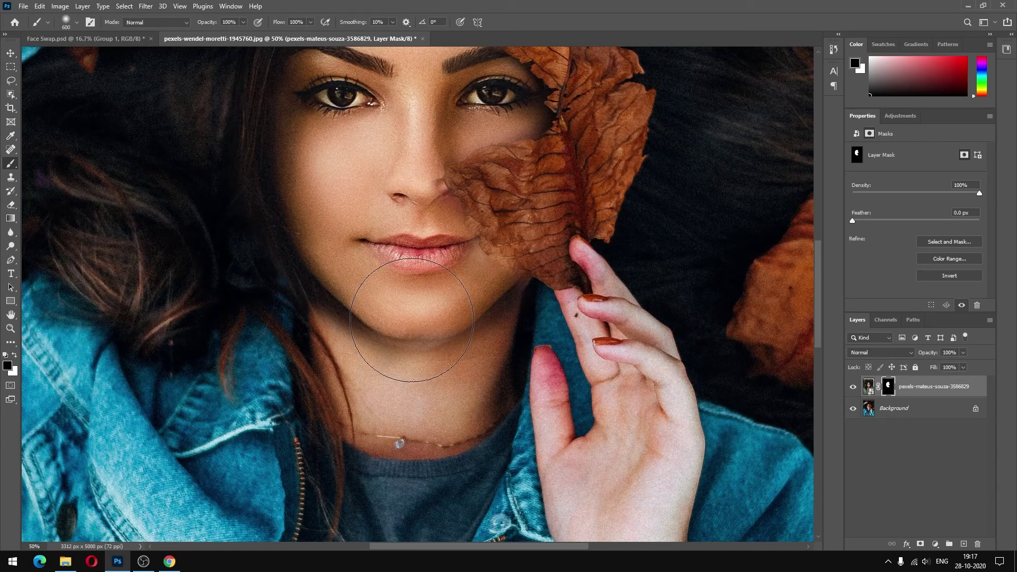
key(bracketleft)
key(bracketleft)
key(bracketleft)
key(bracketleft)
key(bracketleft)
click(15, 355)
mouse_move(435, 191)
mouse_down()
mouse_move(419, 200)
mouse_move(427, 148)
mouse_up()
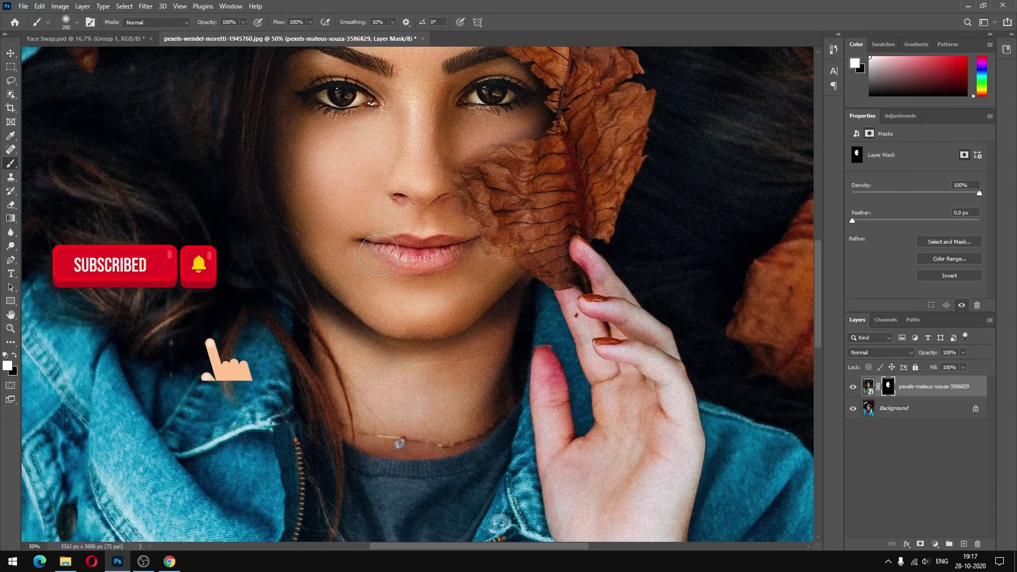
scroll(372, 233, up, 5)
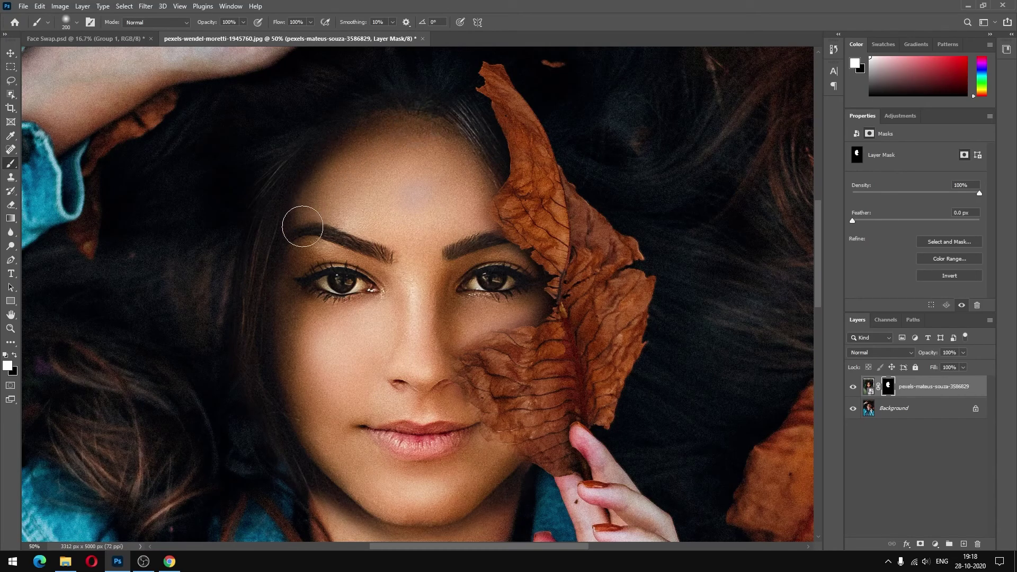
drag(524, 298, 521, 305)
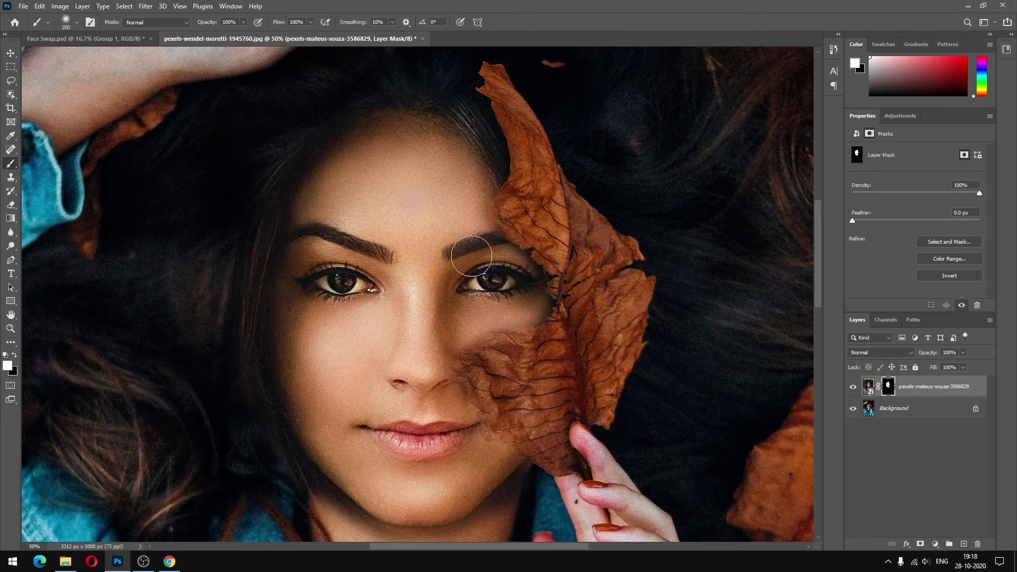
scroll(459, 260, down, 4)
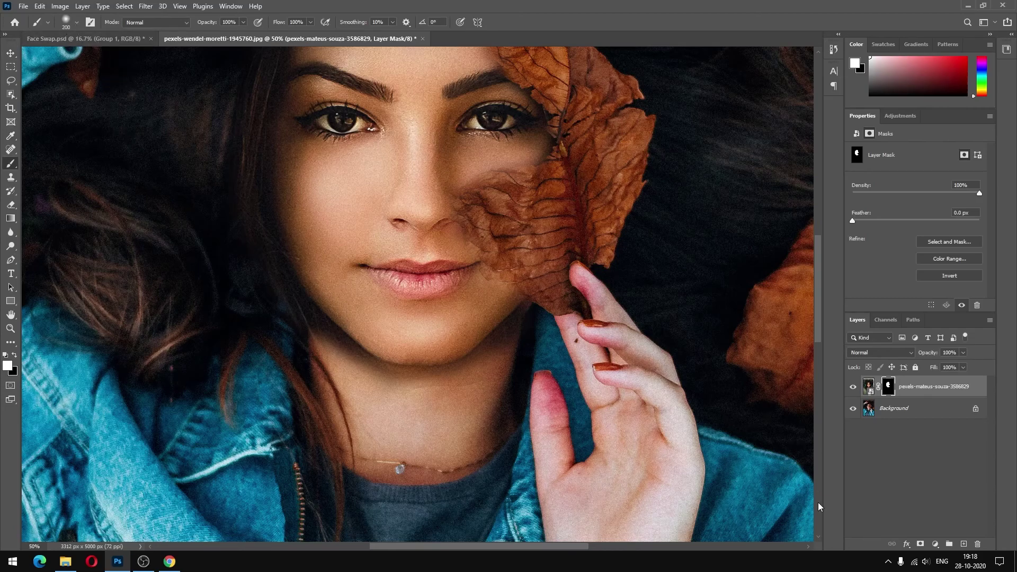
Add a new empty layer and import the brush file hair_brushes_set_6_by_falln_stock_d1j7k9c from the Downloads folder
click(964, 544)
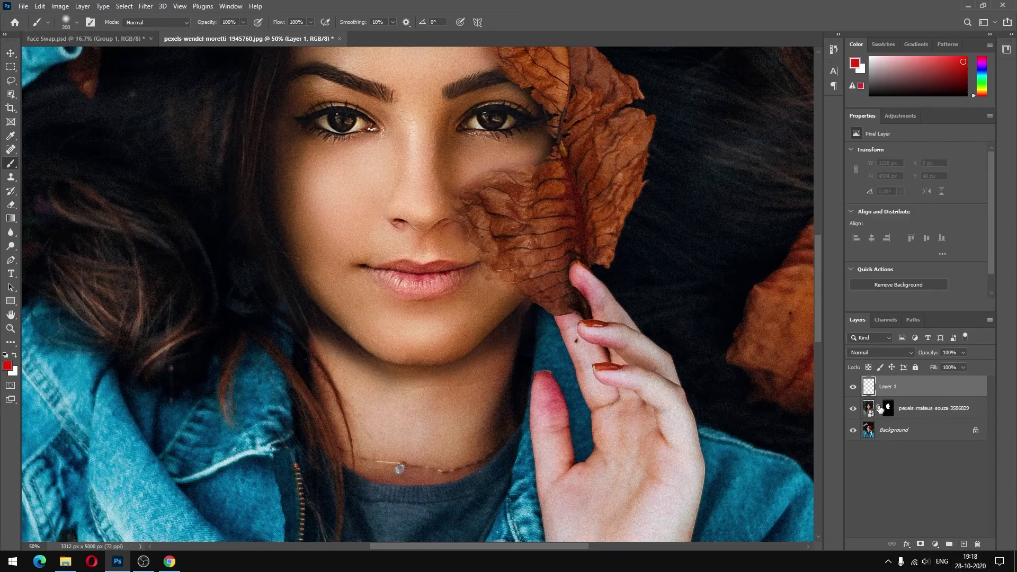
click(77, 22)
click(19, 144)
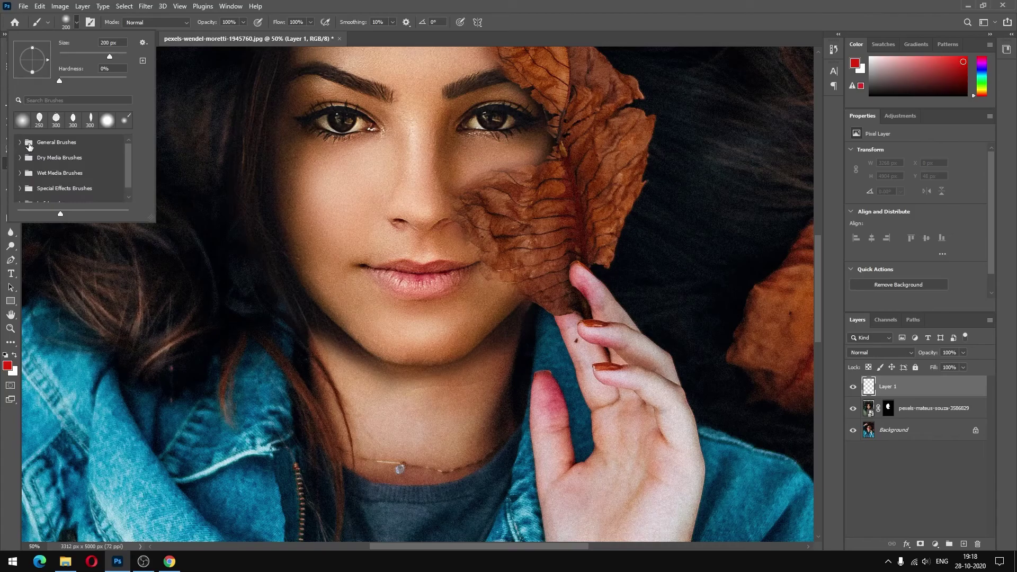
click(143, 41)
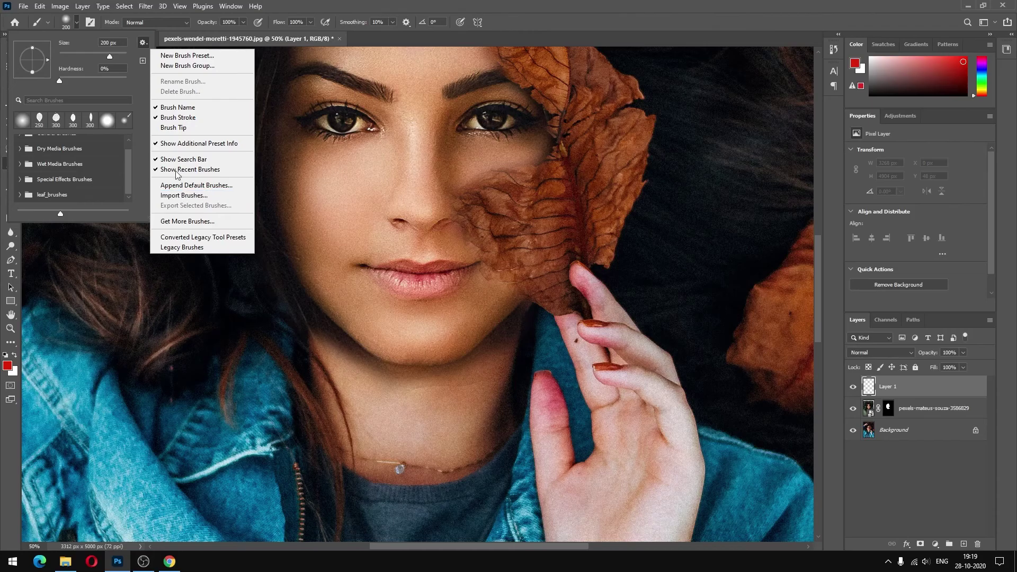
click(143, 42)
click(143, 42)
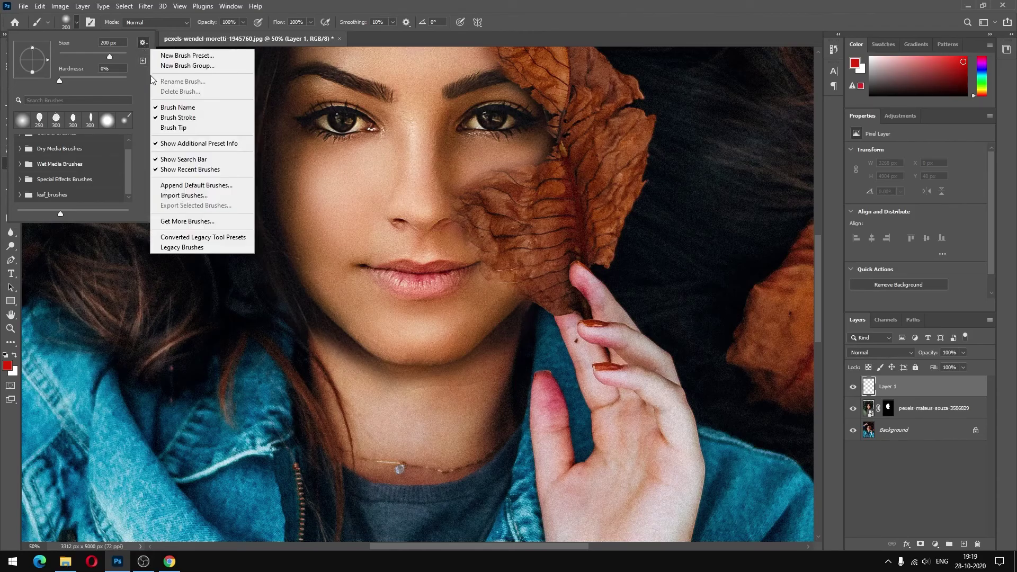
click(180, 195)
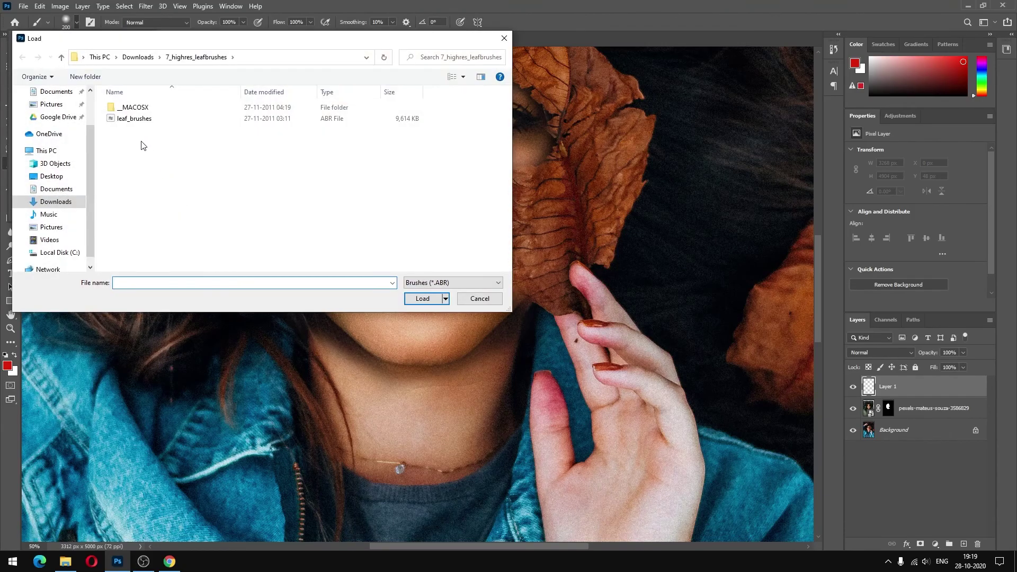
click(139, 58)
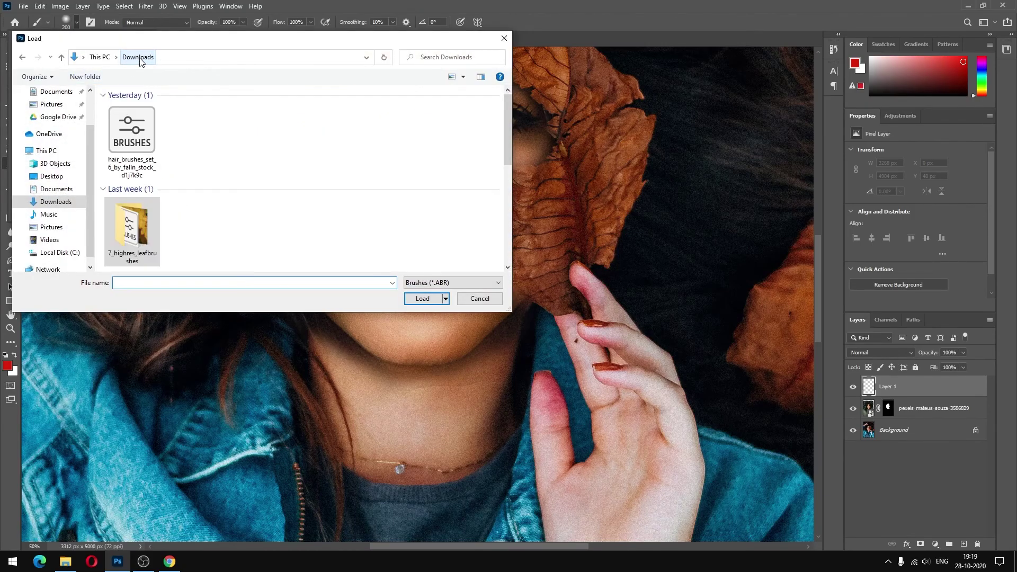
click(150, 168)
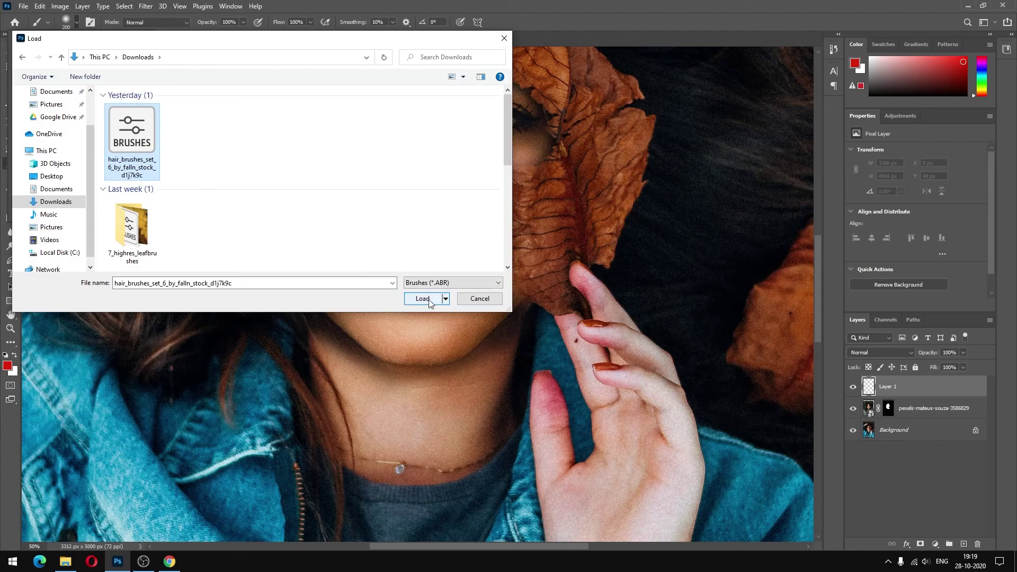
click(422, 299)
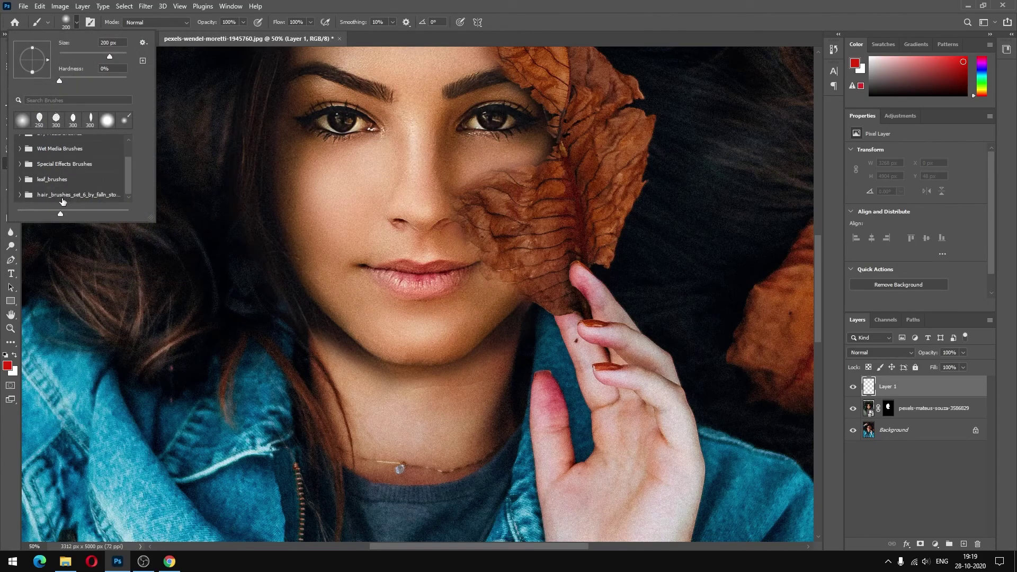
Choose the Falln-BrushesHairVI9 brush from the imported hair set and reduce its size to 500 px
click(21, 195)
scroll(76, 183, down, 3)
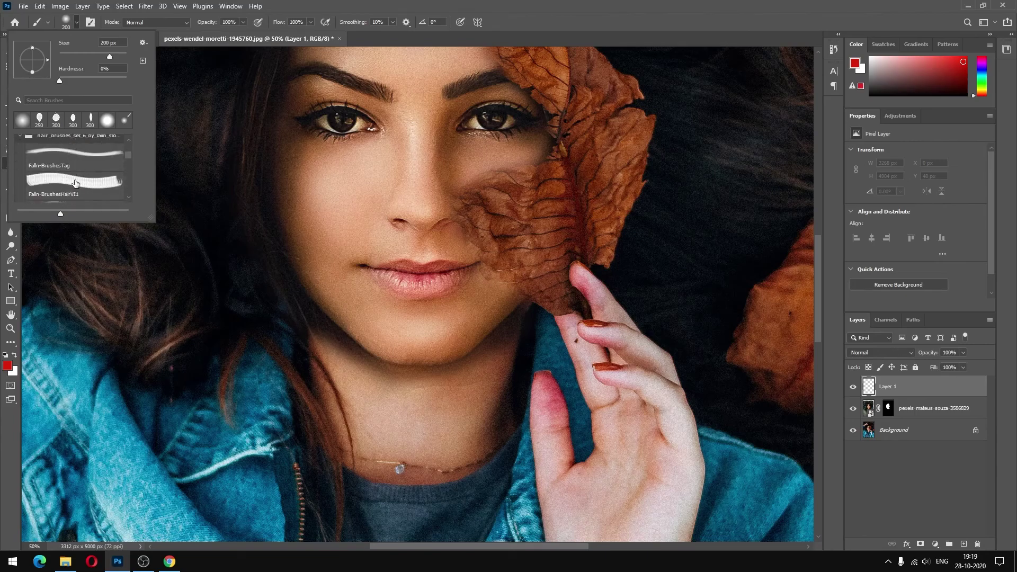
scroll(76, 184, down, 5)
click(74, 182)
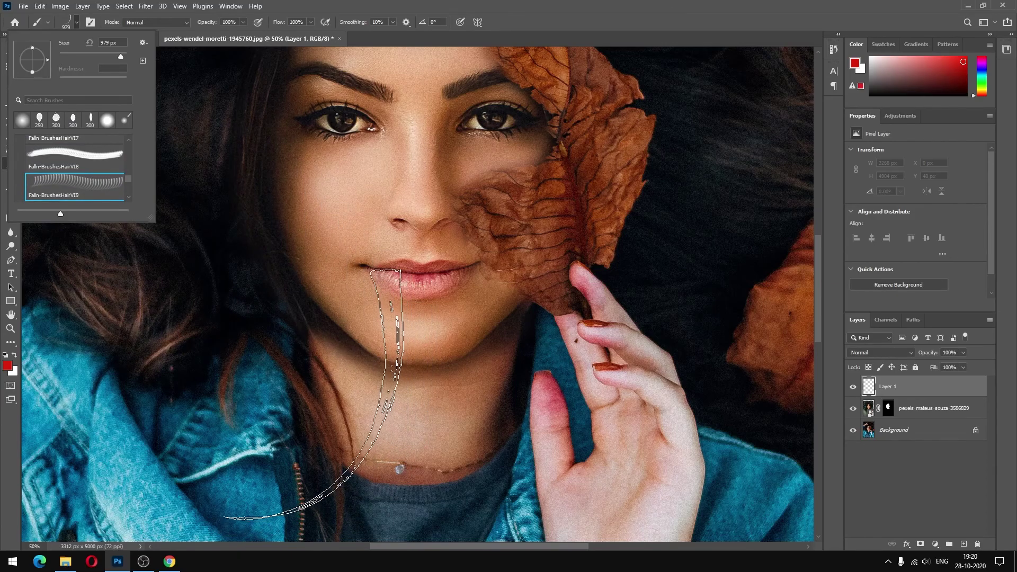
click(484, 4)
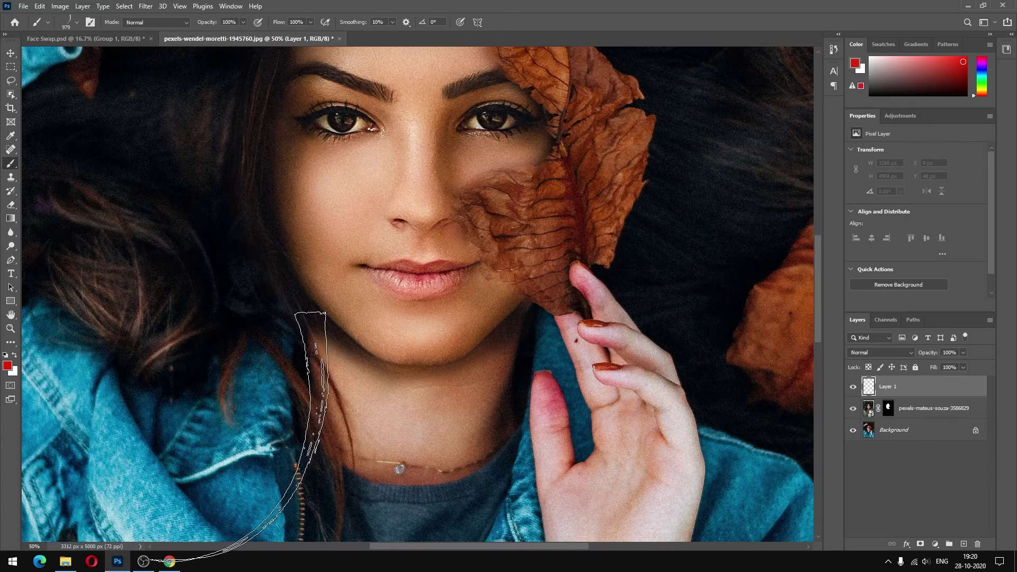
scroll(248, 365, down, 4)
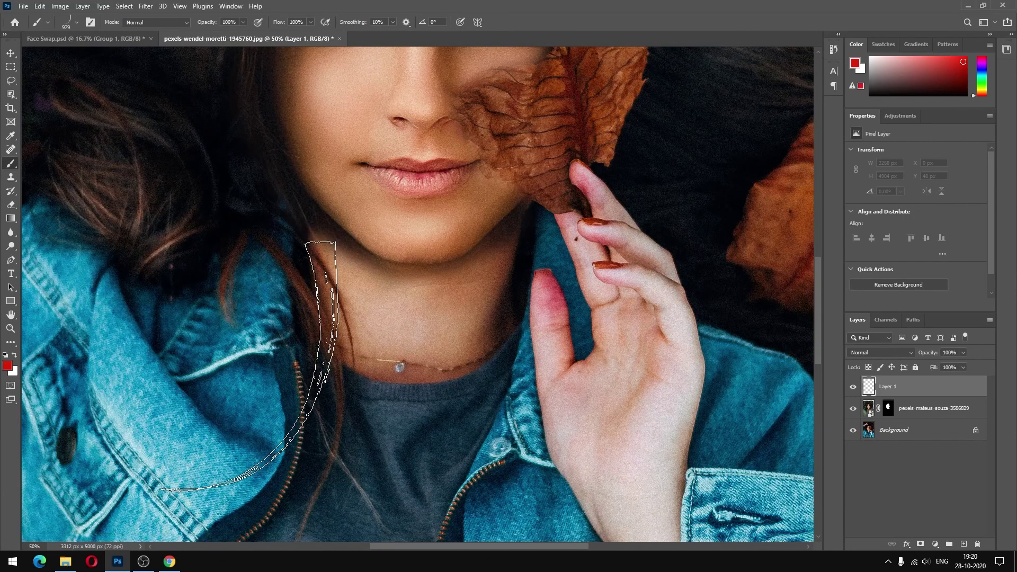
key(bracketleft)
key(bracketleft)
key(bracketleft)
key(bracketleft)
key(bracketleft)
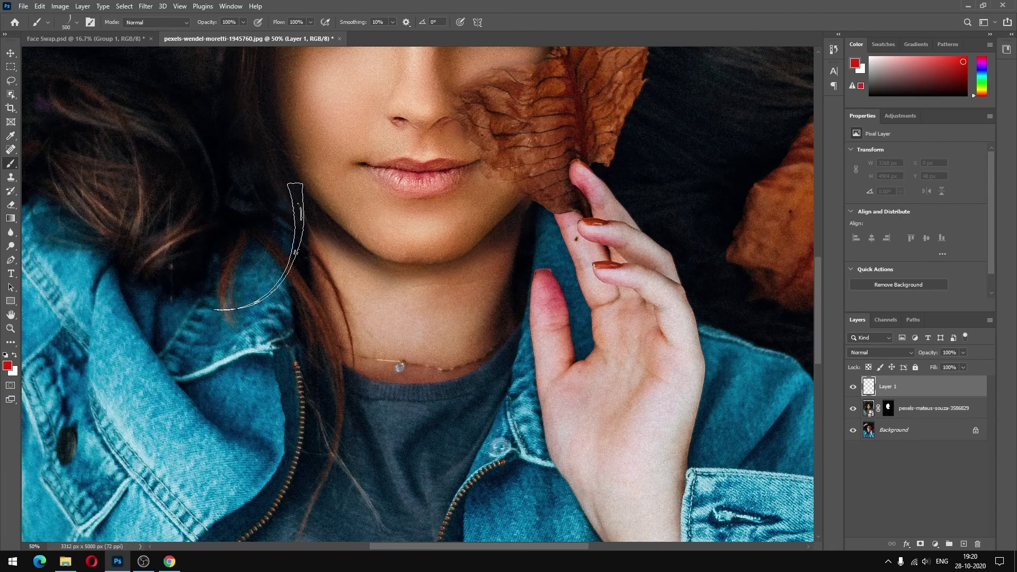
Sample a dark hair colour and stamp one hair strand beside the jaw on the new layer, without keeping an extra layer
key(i)
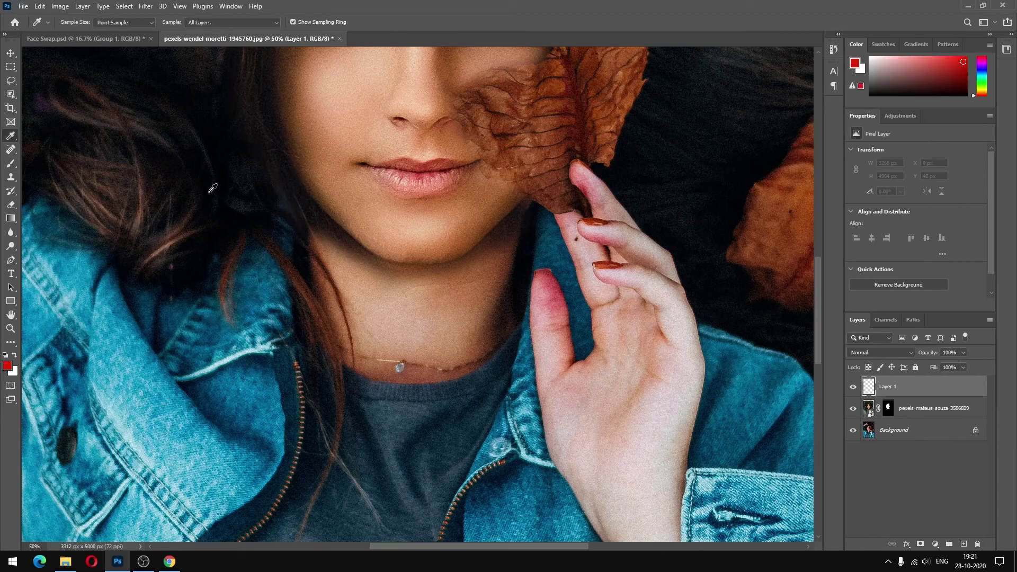
click(261, 239)
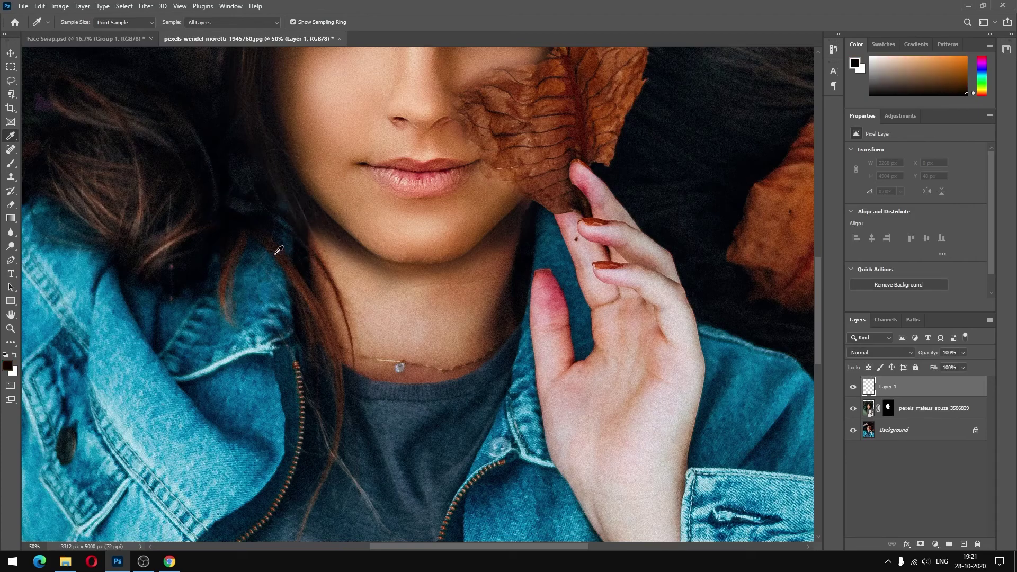
click(278, 249)
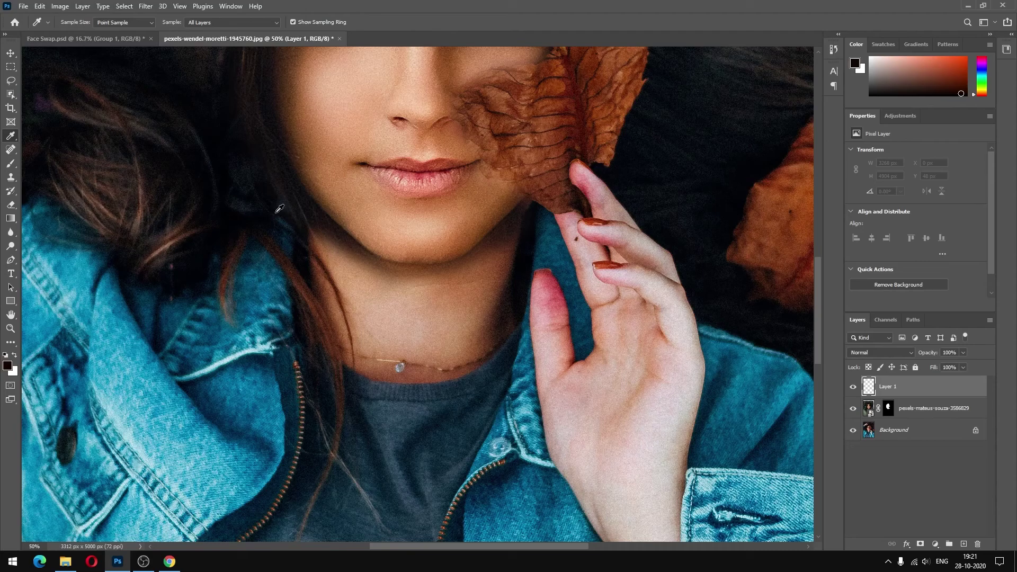
key(b)
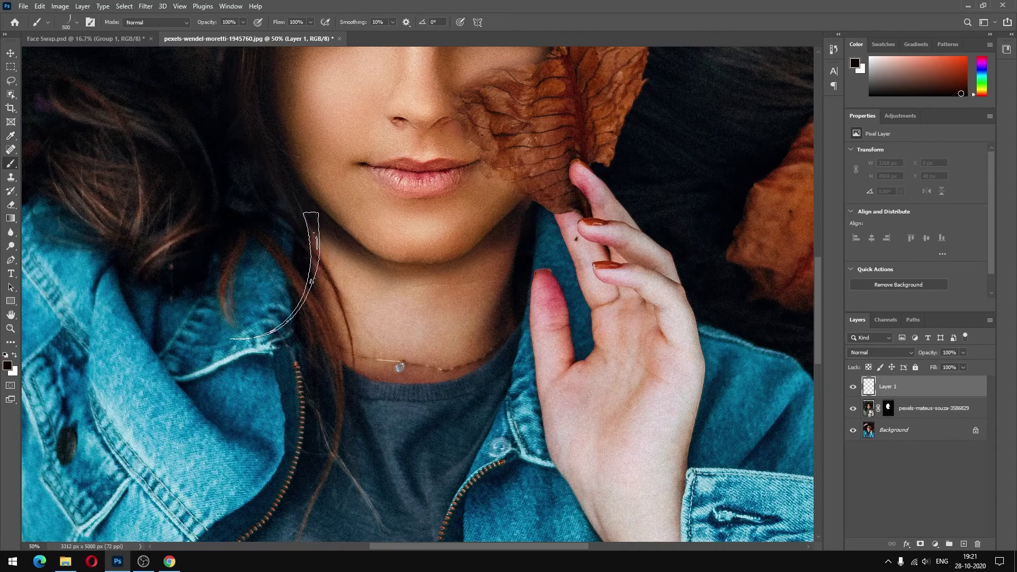
click(261, 256)
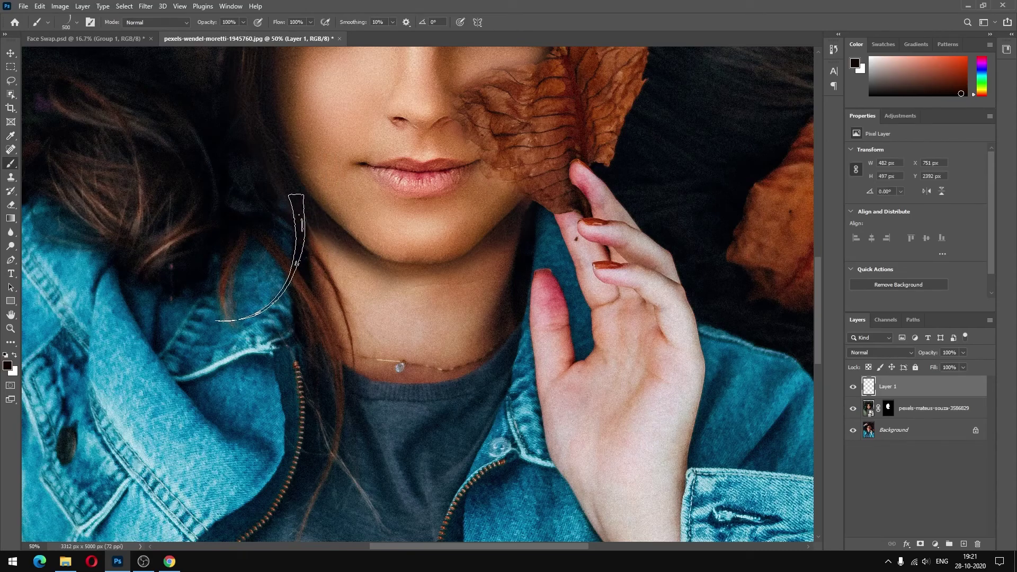
click(964, 544)
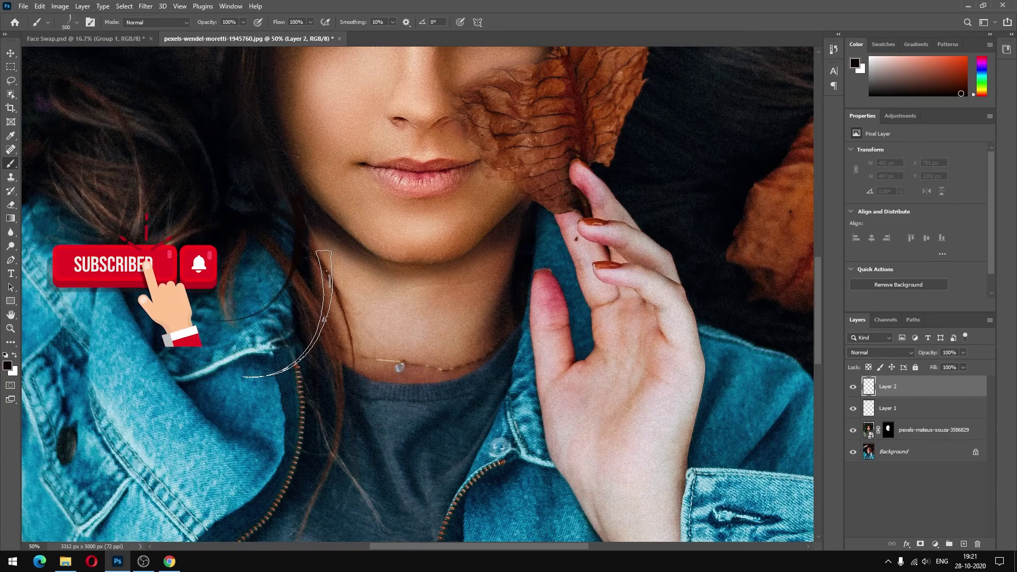
click(977, 545)
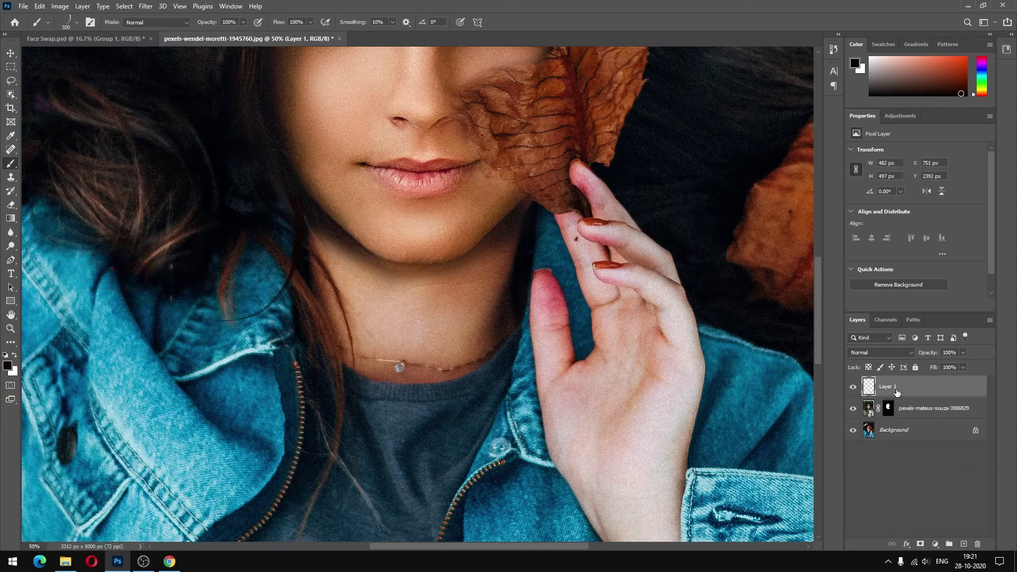
Rotate the hair strand by about -33.9°, scale it to about 86% and move it over the edge of the jaw and neck
key(ctrl+t)
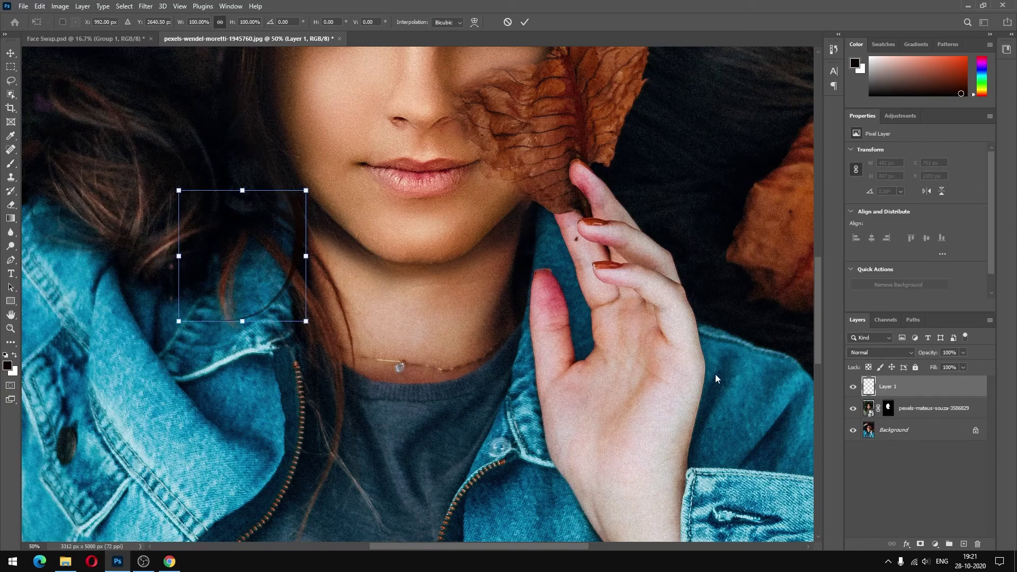
drag(171, 333, 228, 356)
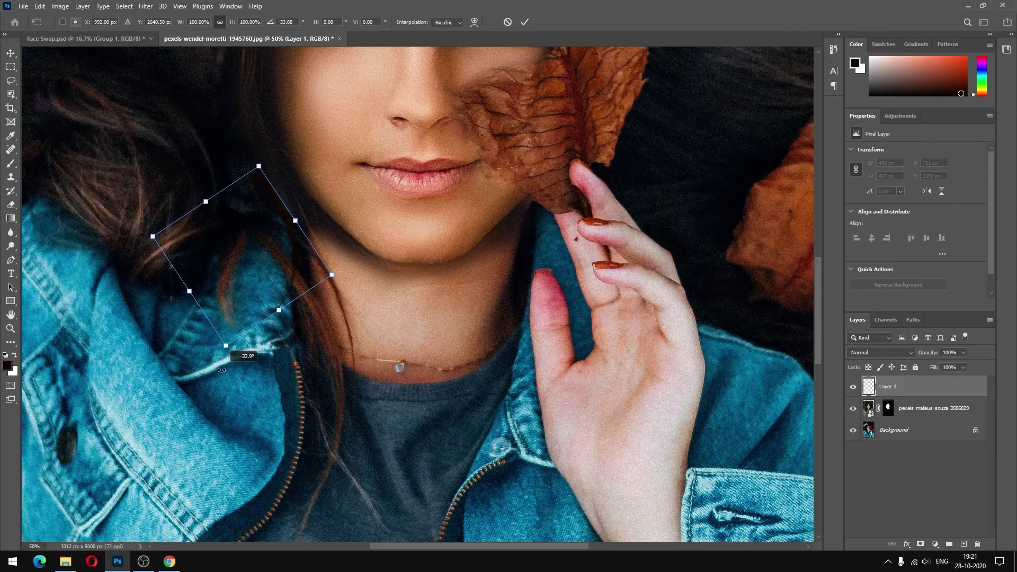
drag(292, 251, 330, 269)
drag(265, 363, 276, 339)
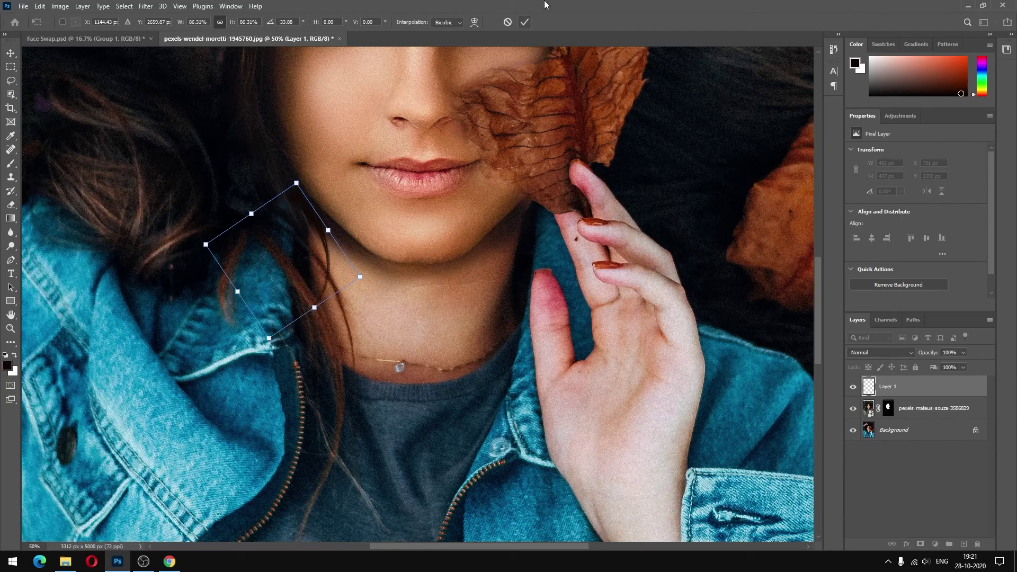
click(524, 21)
Add a white layer mask to the hair strand layer and choose a soft round brush at 500 px
key(b)
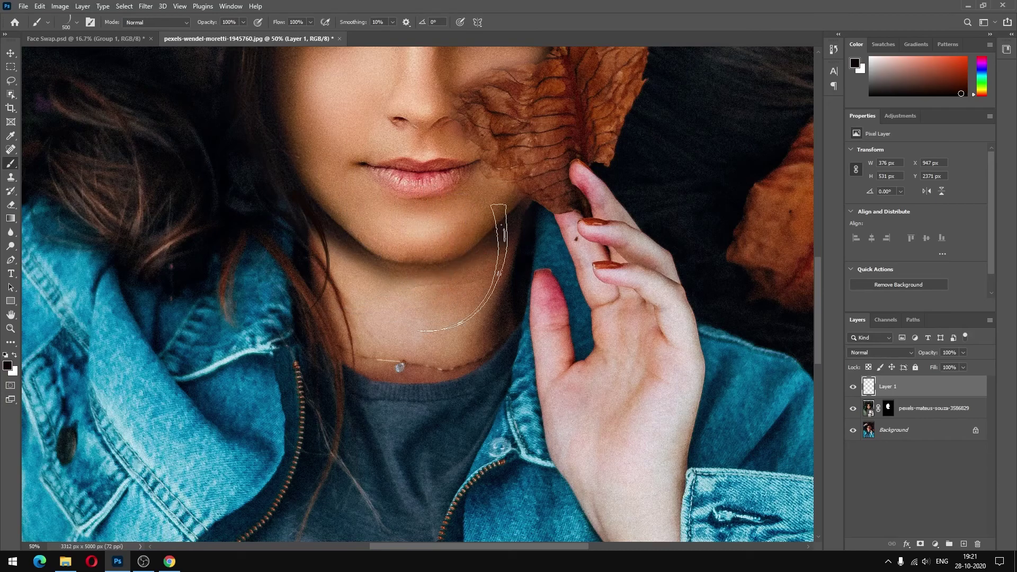
click(921, 545)
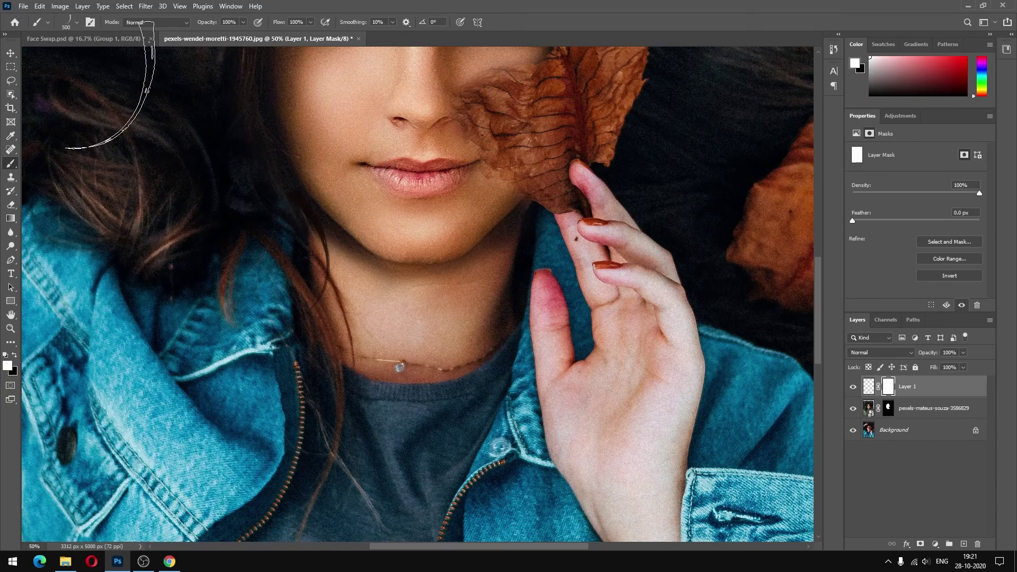
click(48, 23)
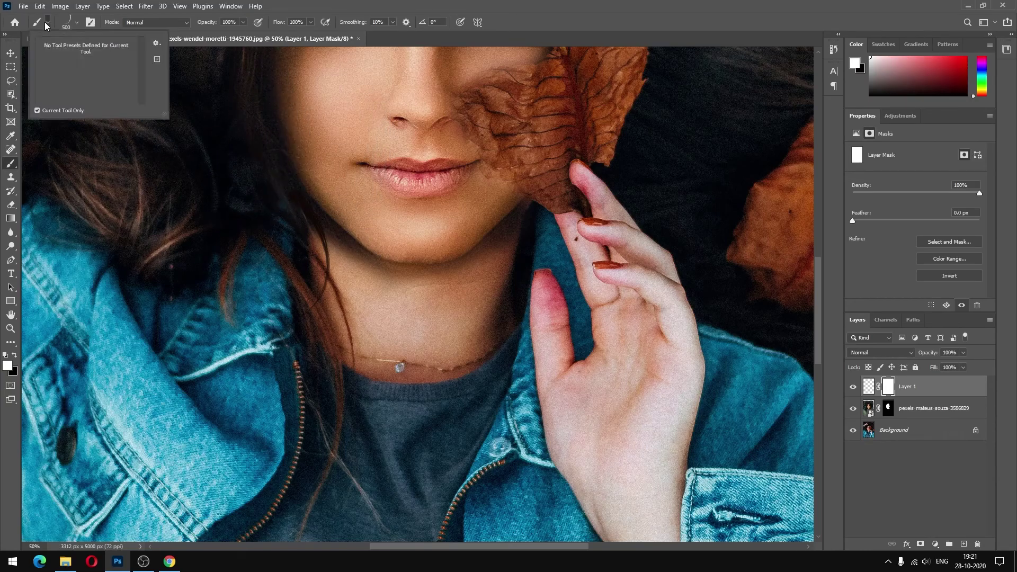
click(77, 22)
click(77, 22)
scroll(83, 168, down, 5)
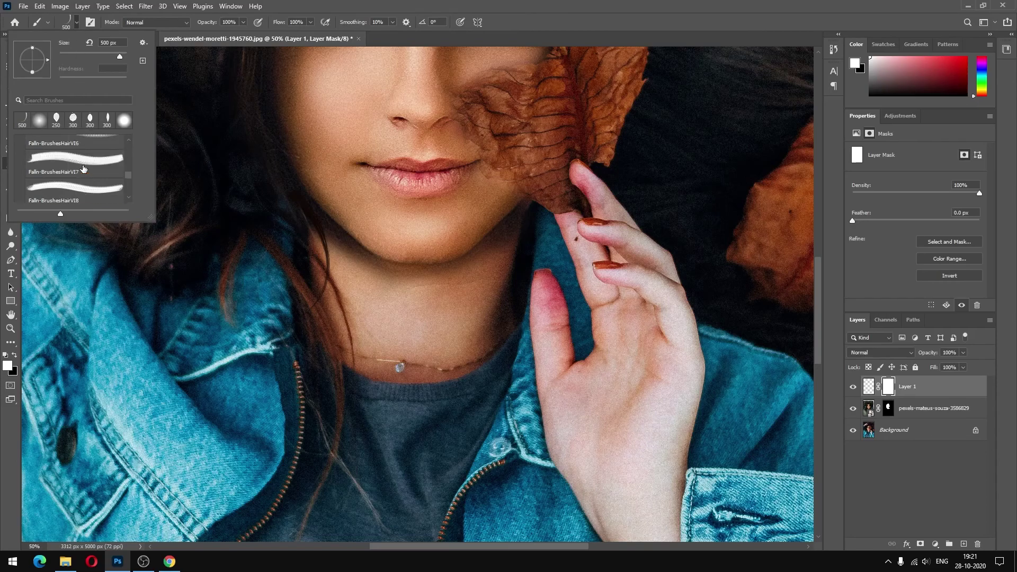
scroll(83, 169, up, 10)
click(59, 153)
click(468, 3)
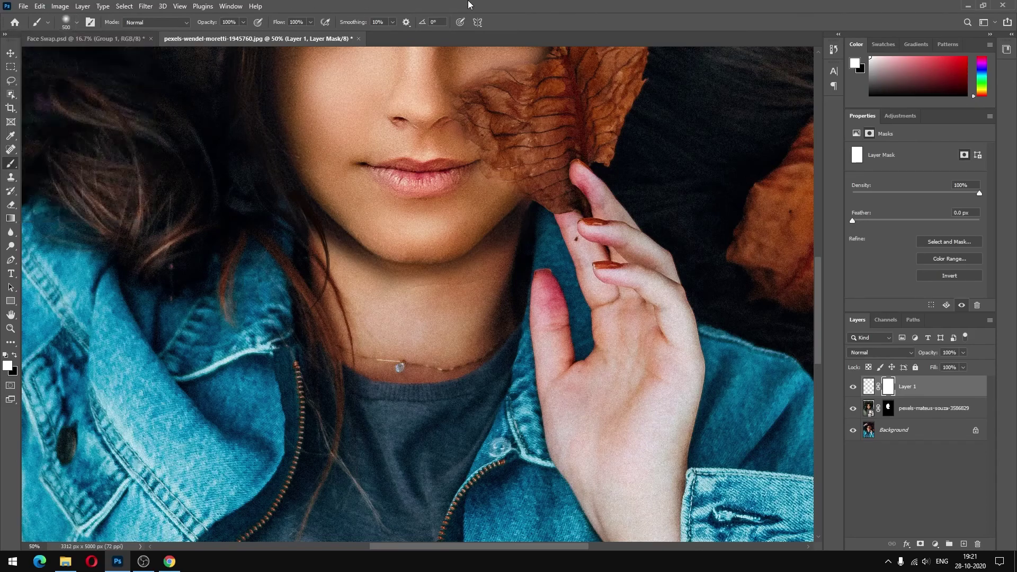
Shrink the soft round brush for fine masking and swap the foreground colour to black
key(bracketleft)
key(bracketleft)
key(bracketleft)
key(bracketleft)
key(bracketleft)
key(bracketleft)
key(bracketleft)
key(bracketleft)
click(15, 354)
Enable a Gradient Overlay effect on the hair strand layer and open its gradient for editing
double_click(948, 387)
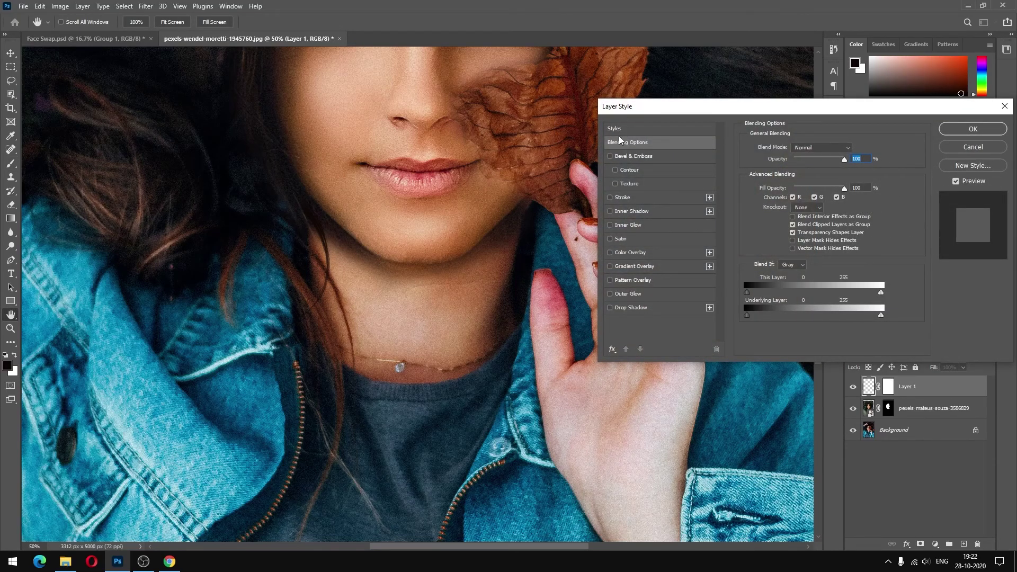
click(611, 266)
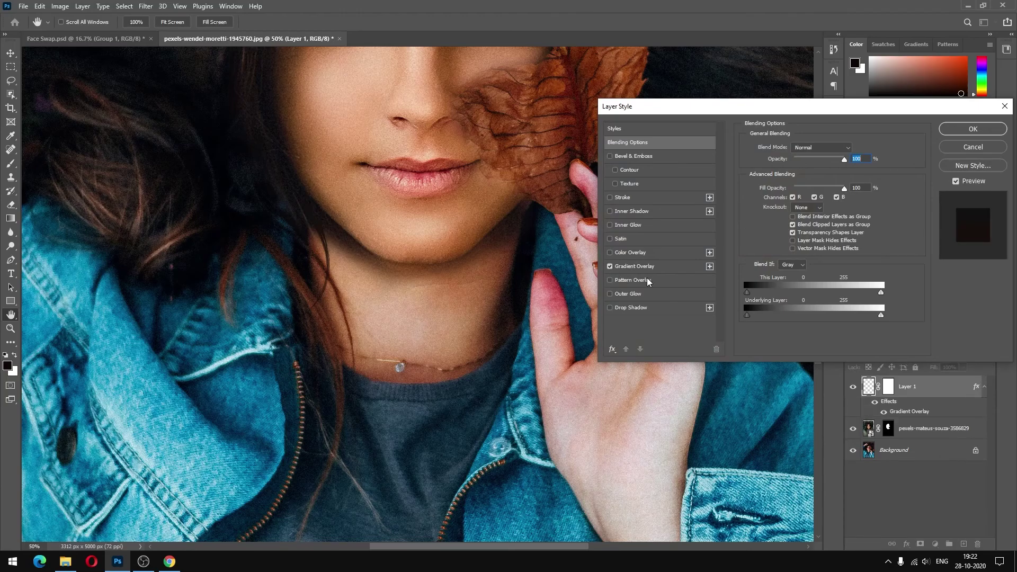
click(638, 266)
click(814, 177)
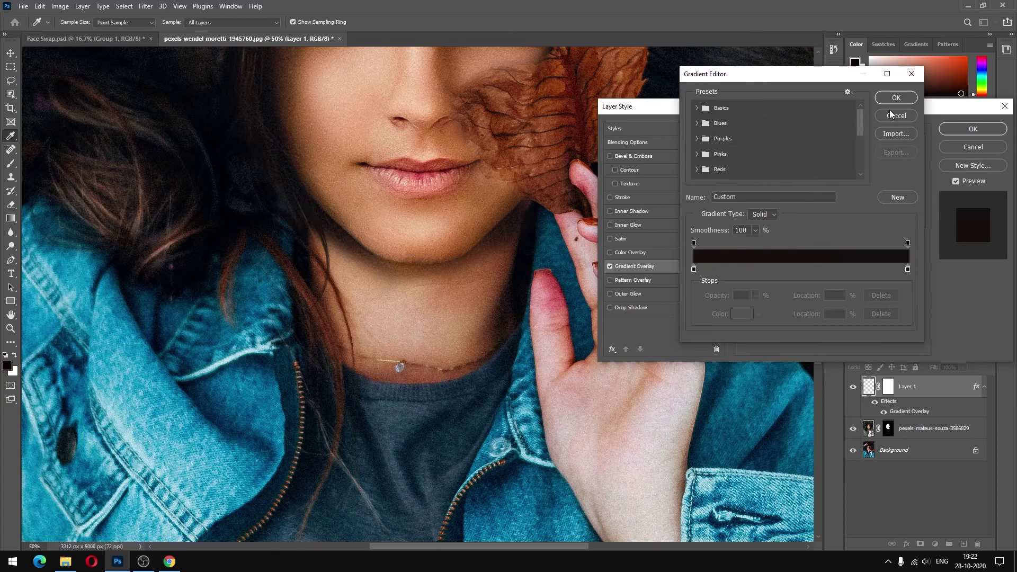
Set the gradient's start and end stops to near-black tones 0f0e0f and 140f0c sampled from the model's dark hair
double_click(695, 270)
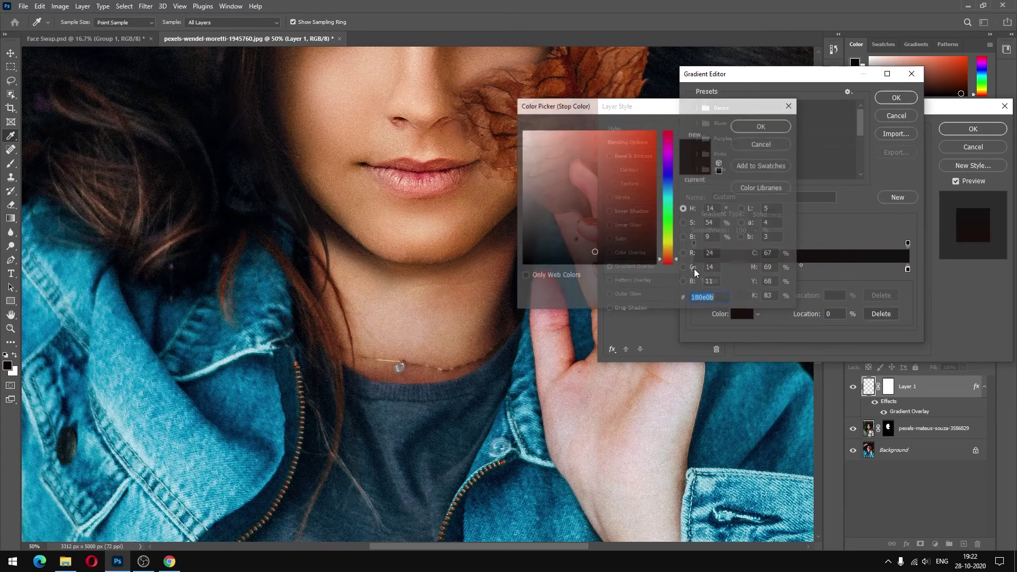
click(261, 129)
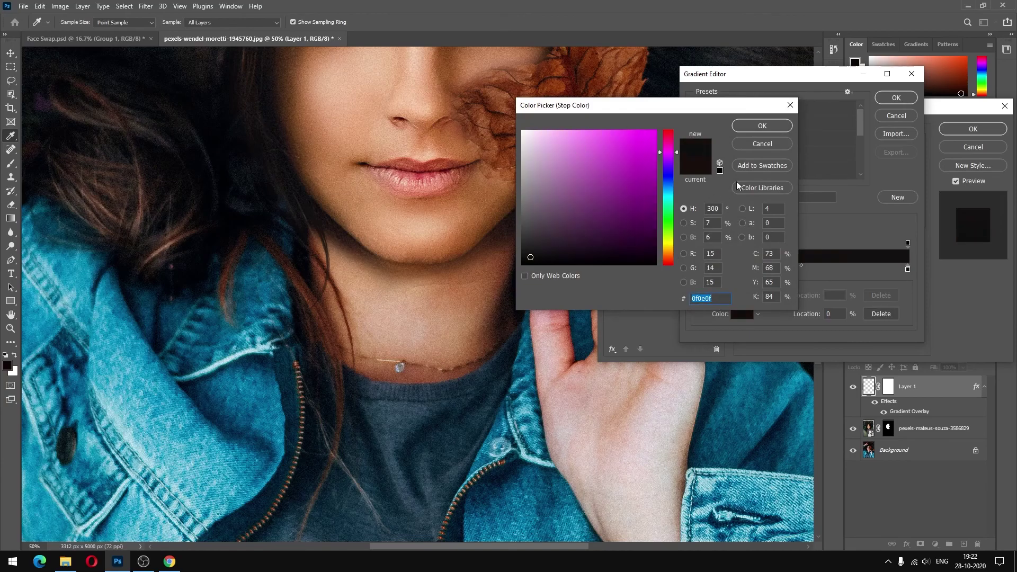
click(740, 126)
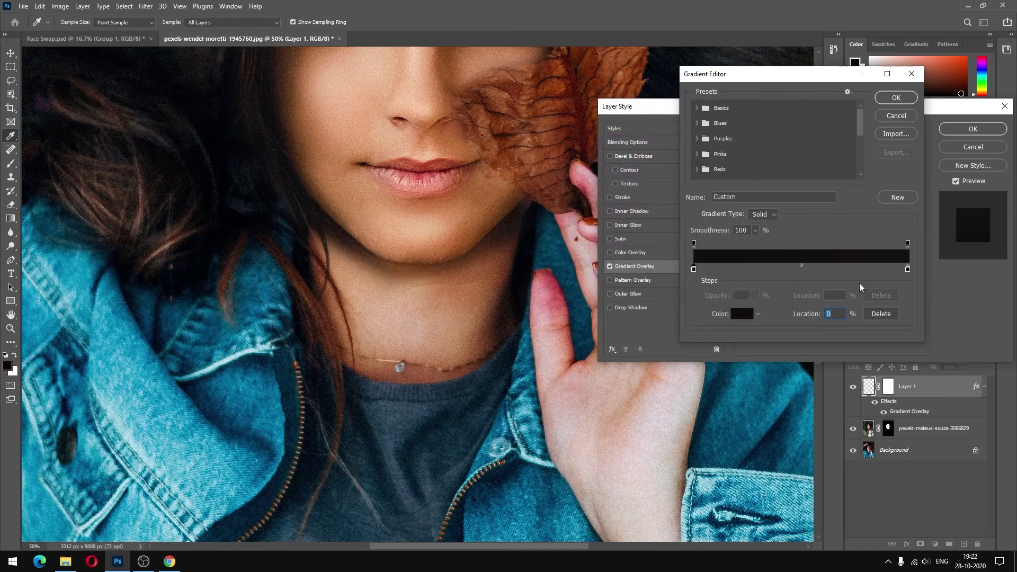
double_click(908, 269)
click(247, 84)
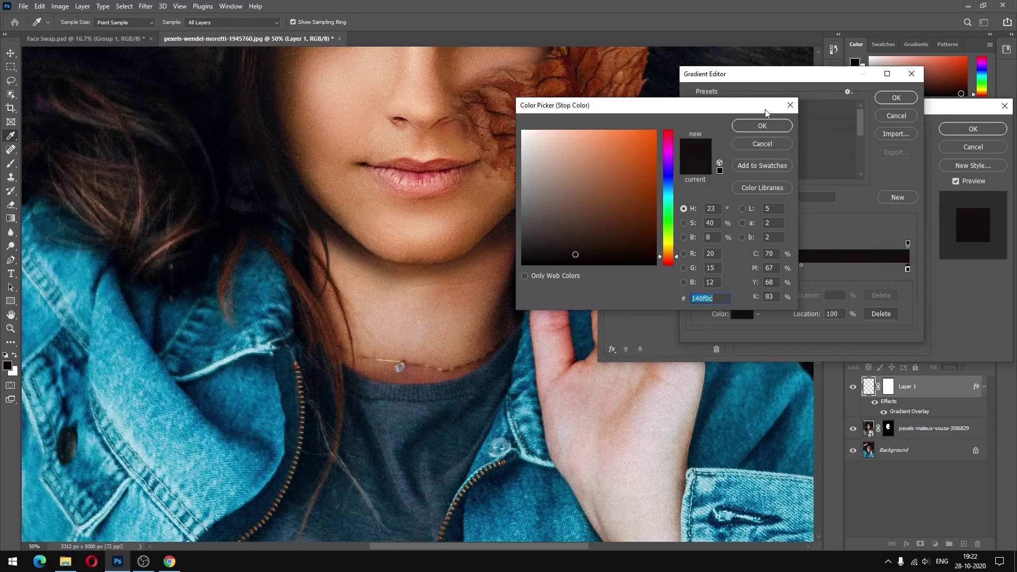
click(762, 126)
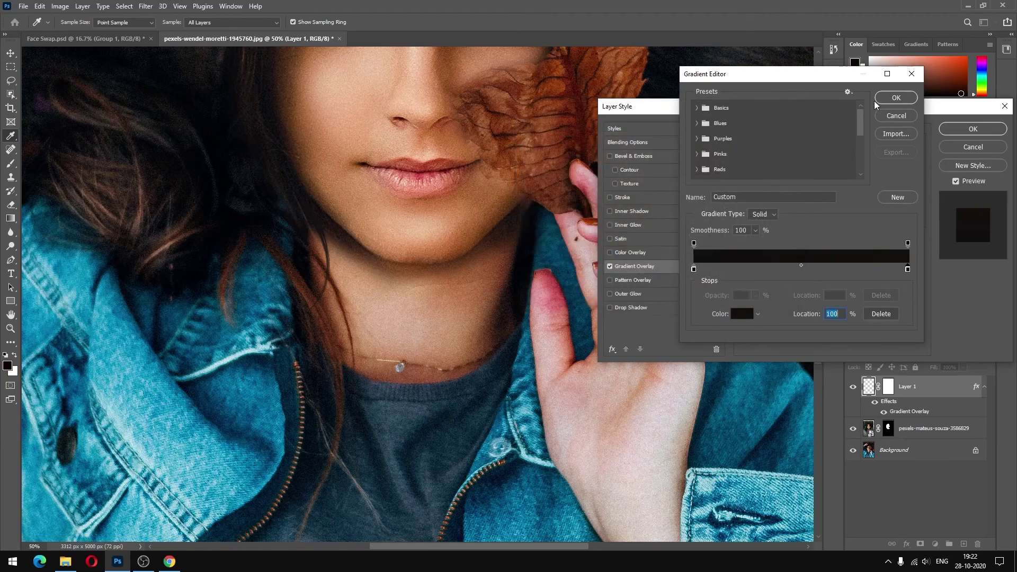
Apply the Gradient Overlay to the hair strand layer and lower the layer's opacity to 80%
click(881, 98)
click(946, 130)
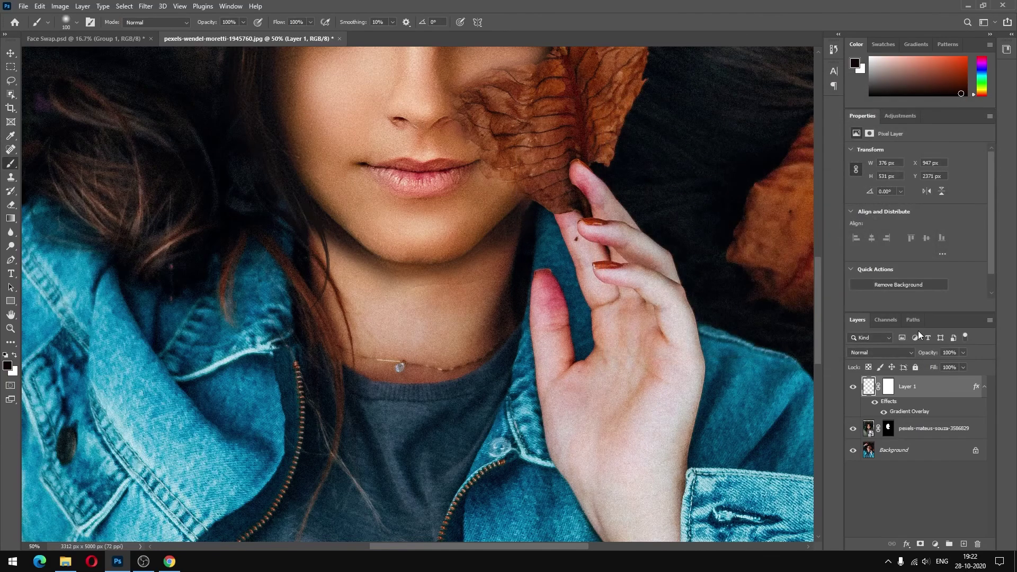
click(963, 352)
key(ctrl+0)
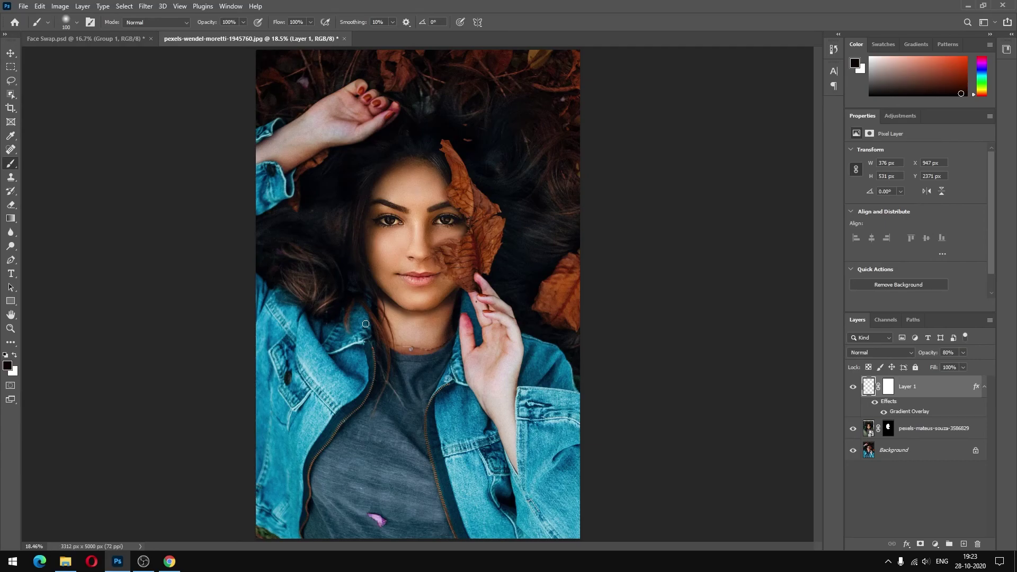
Add a Curves adjustment layer directly above the Background layer and select its curve instead of its mask
click(895, 450)
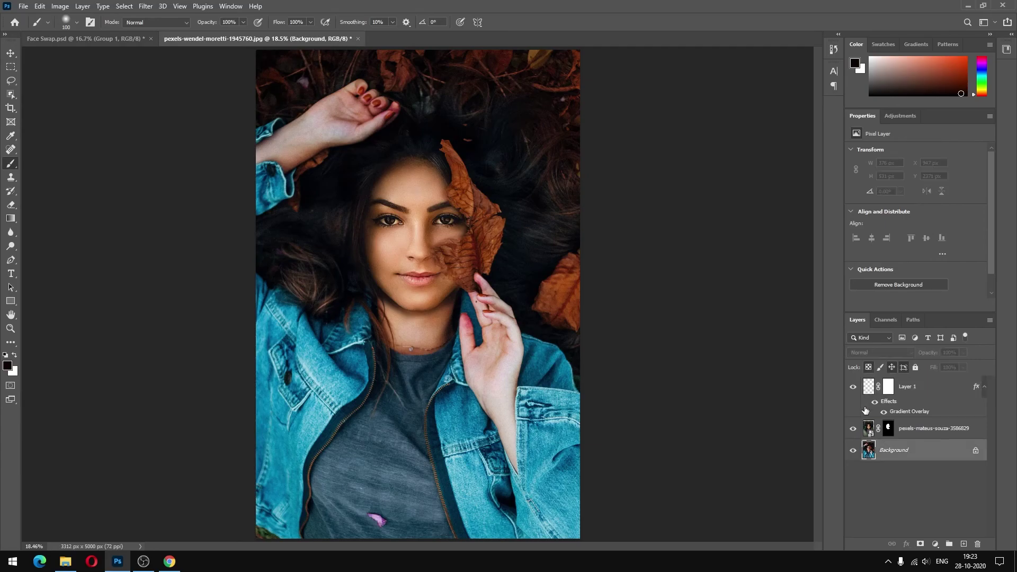
click(935, 544)
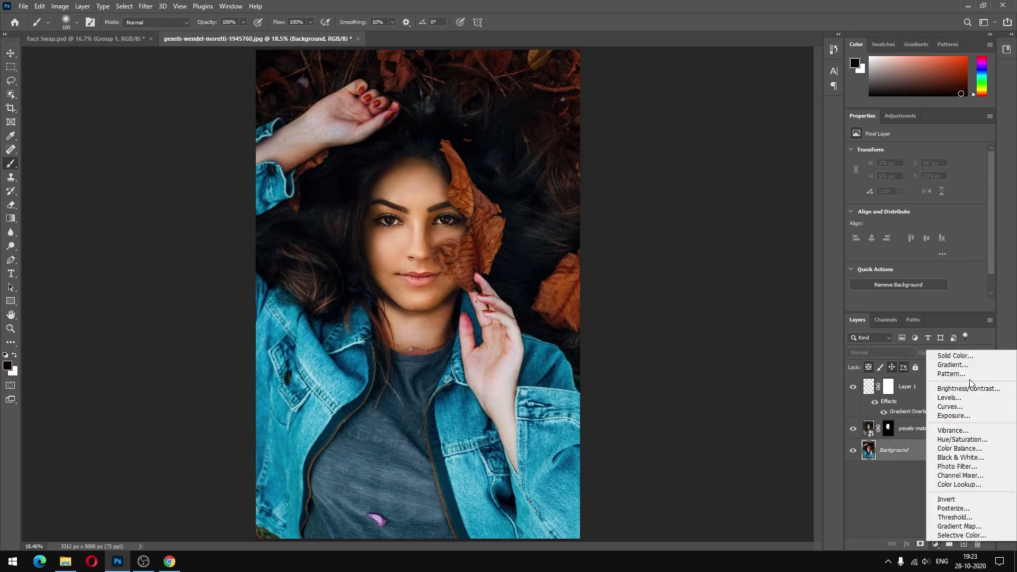
click(955, 405)
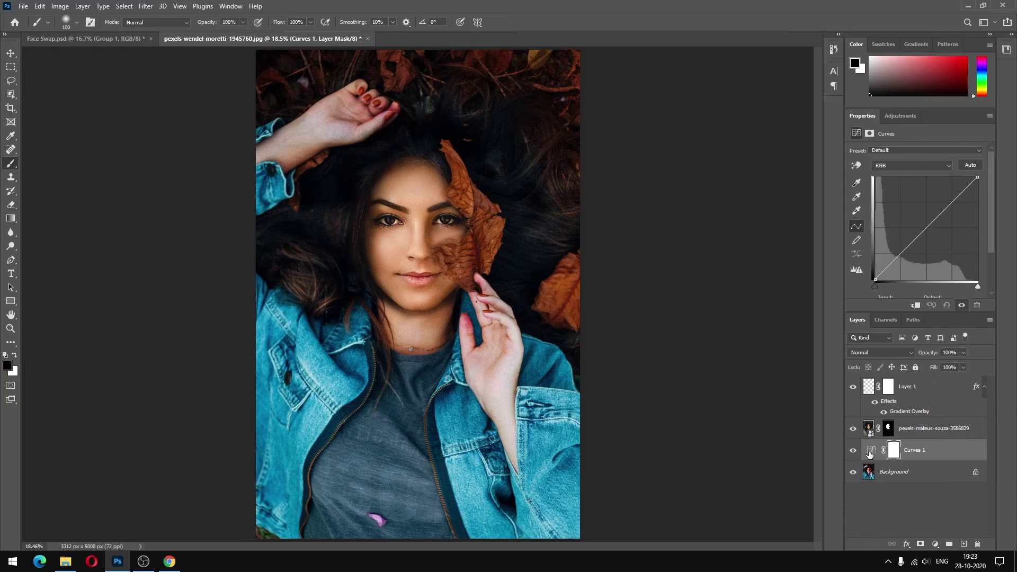
click(871, 451)
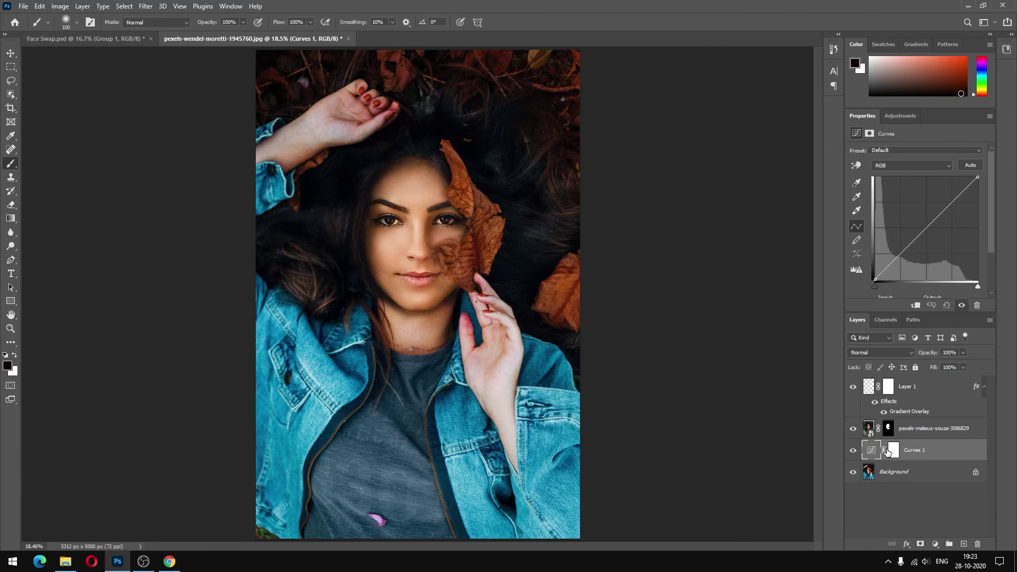
click(894, 452)
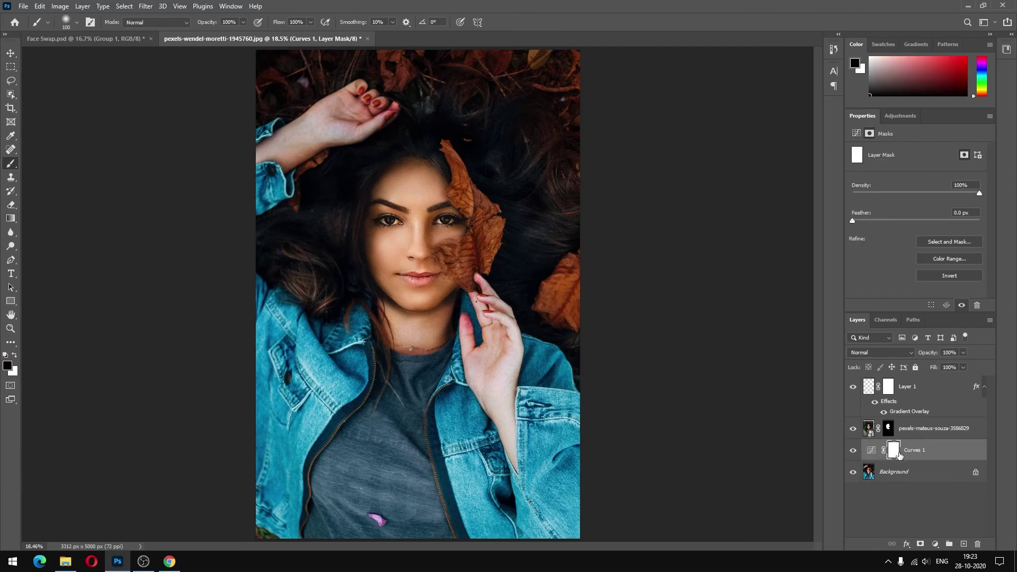
click(871, 453)
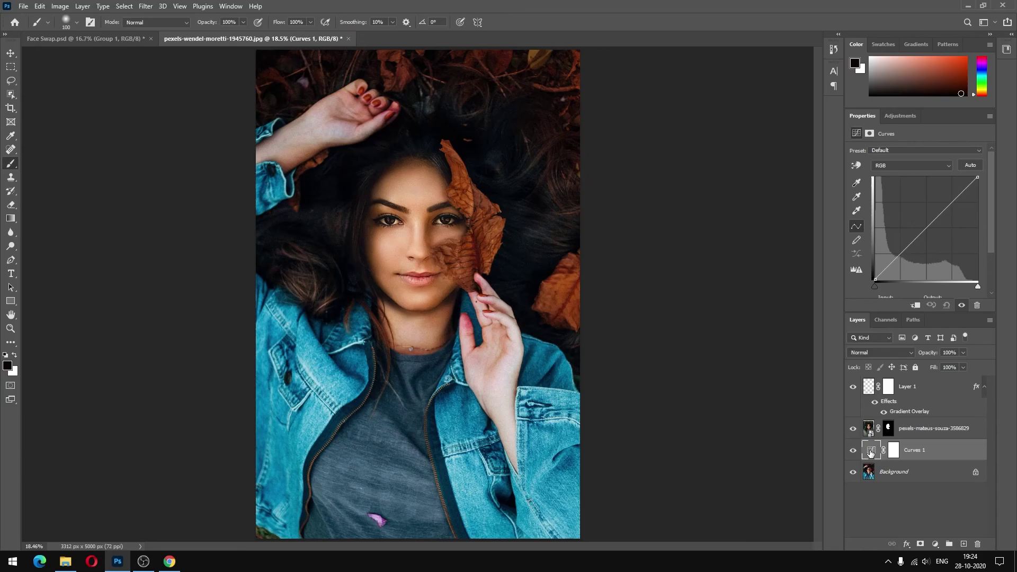
Open the curve's Auto Color Correction Options, choose Find Dark & Light Colors and move the dialog clear of the face
alt+click(968, 165)
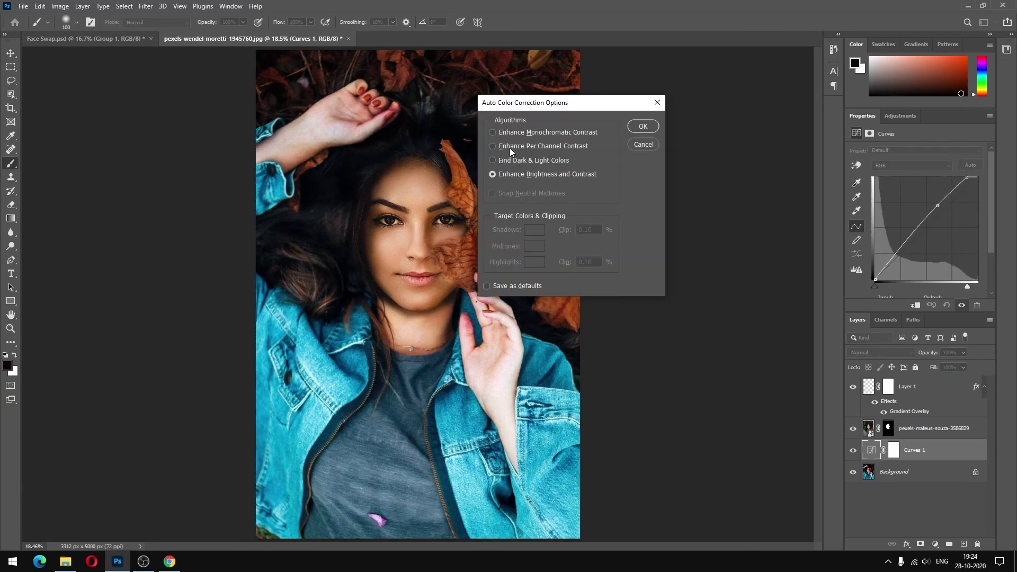
click(505, 160)
drag(551, 105, 628, 102)
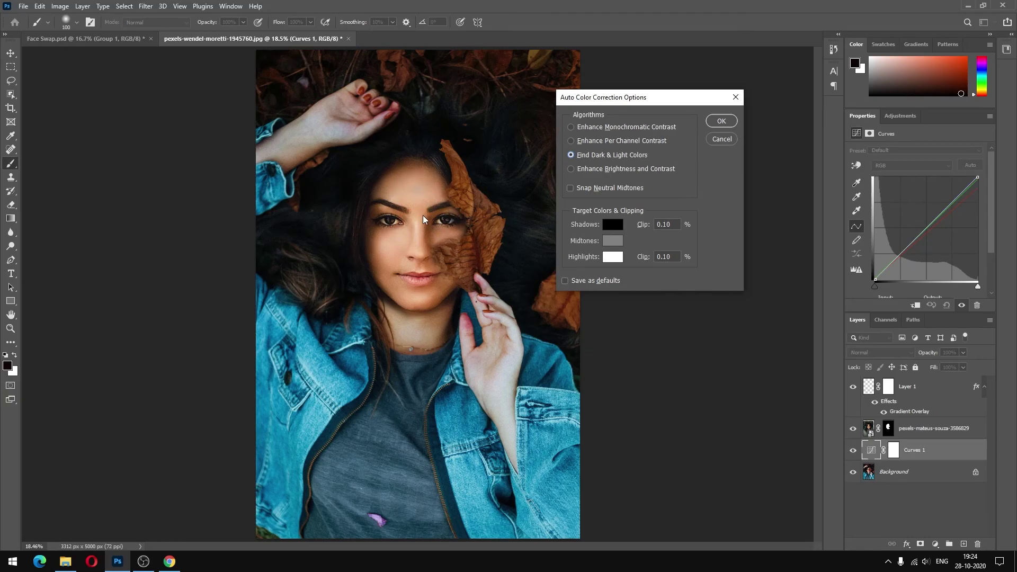
Set the target shadow colour to 1e0e08 sampled from the hairline and the highlight colour to edc7ad sampled from the nose bridge
click(612, 225)
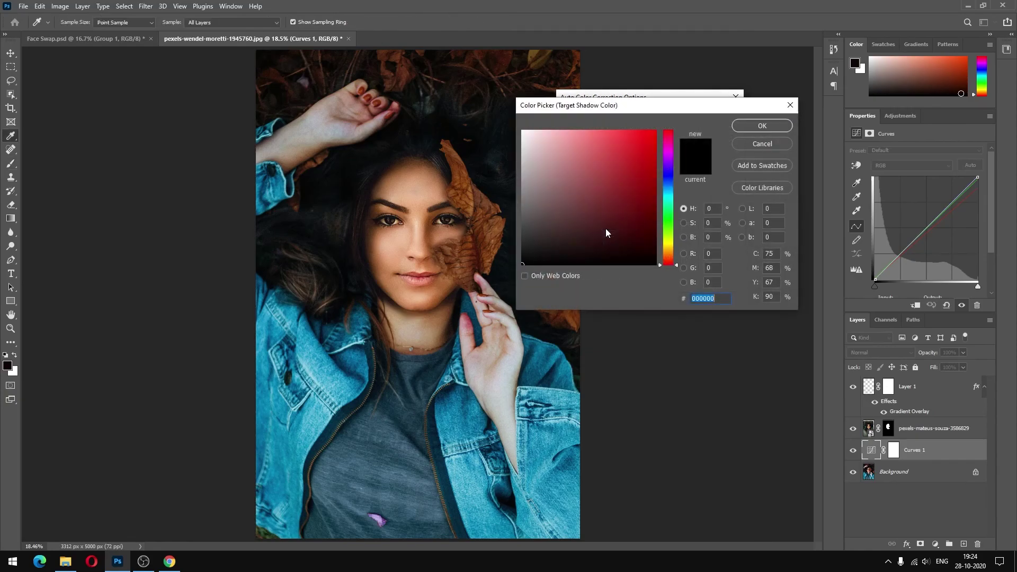
click(399, 159)
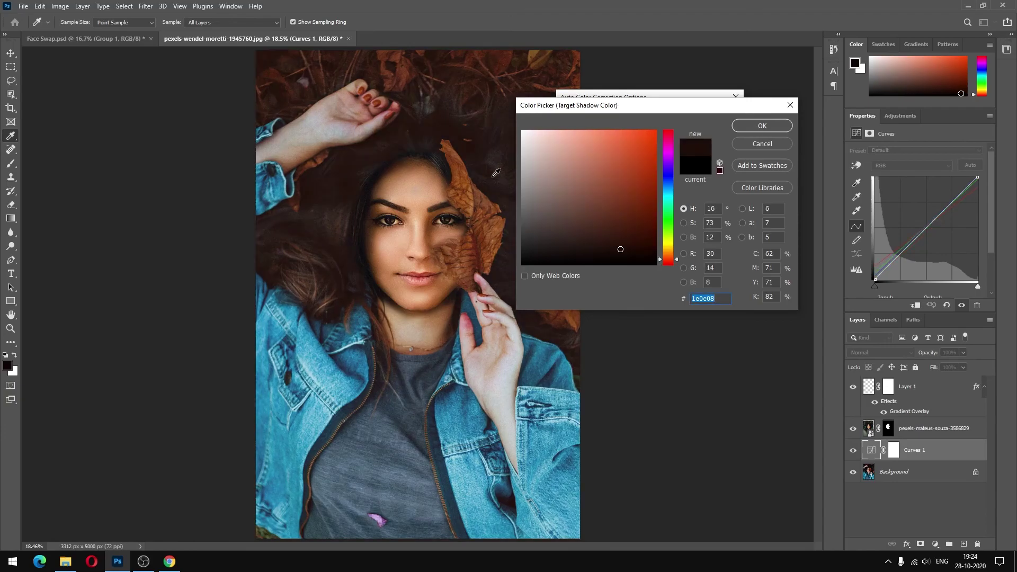
click(779, 128)
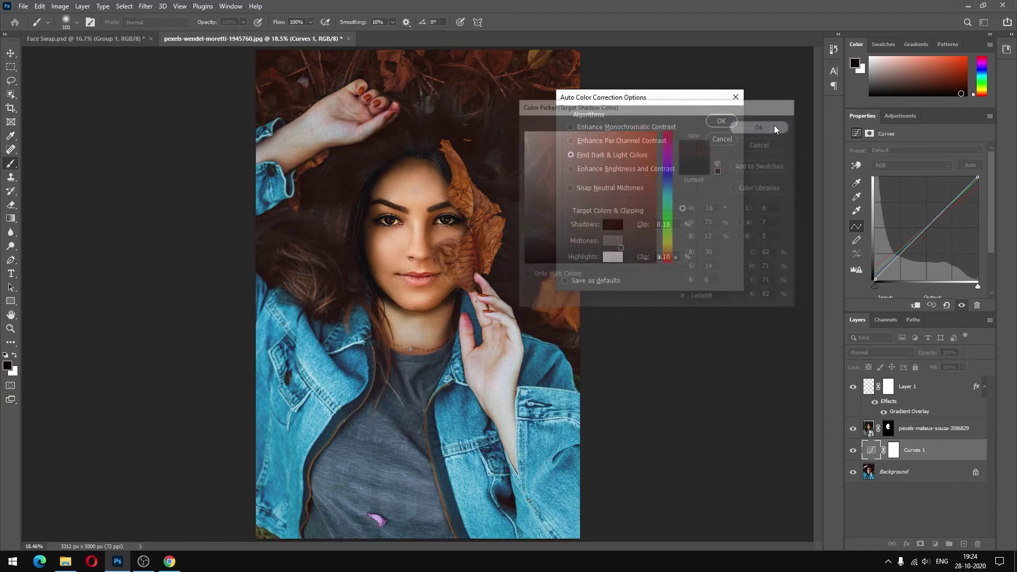
click(613, 258)
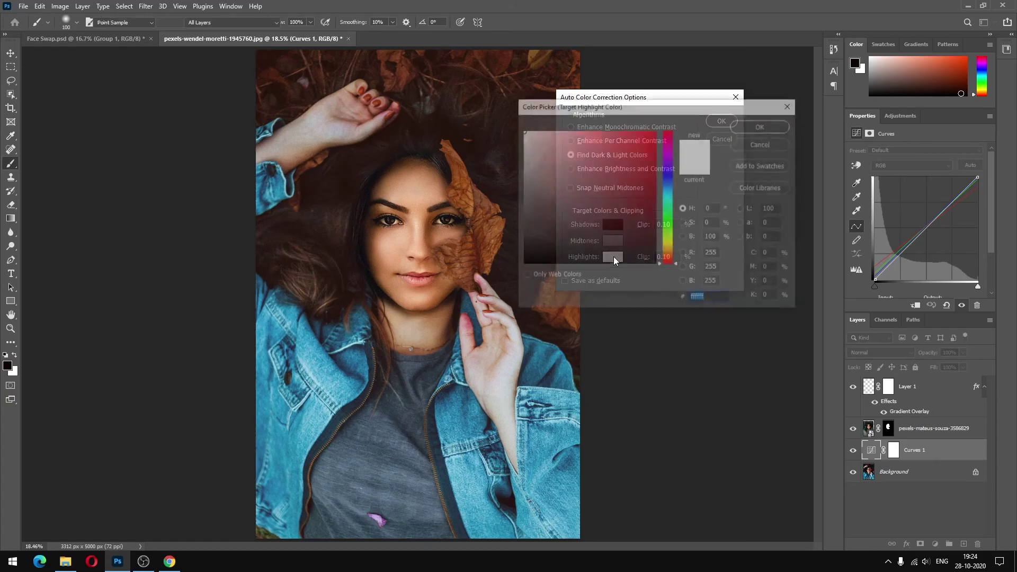
click(419, 224)
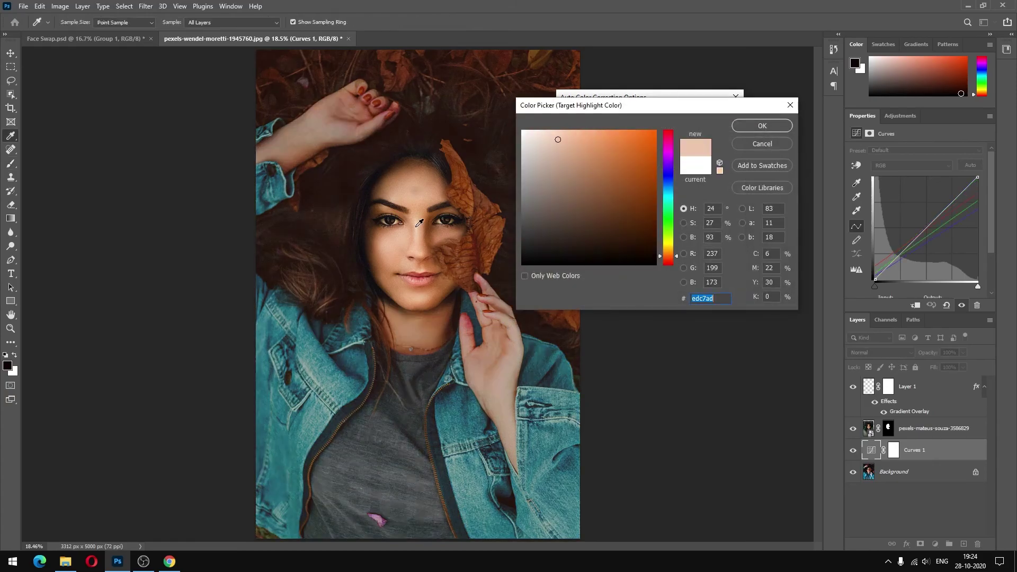
click(759, 126)
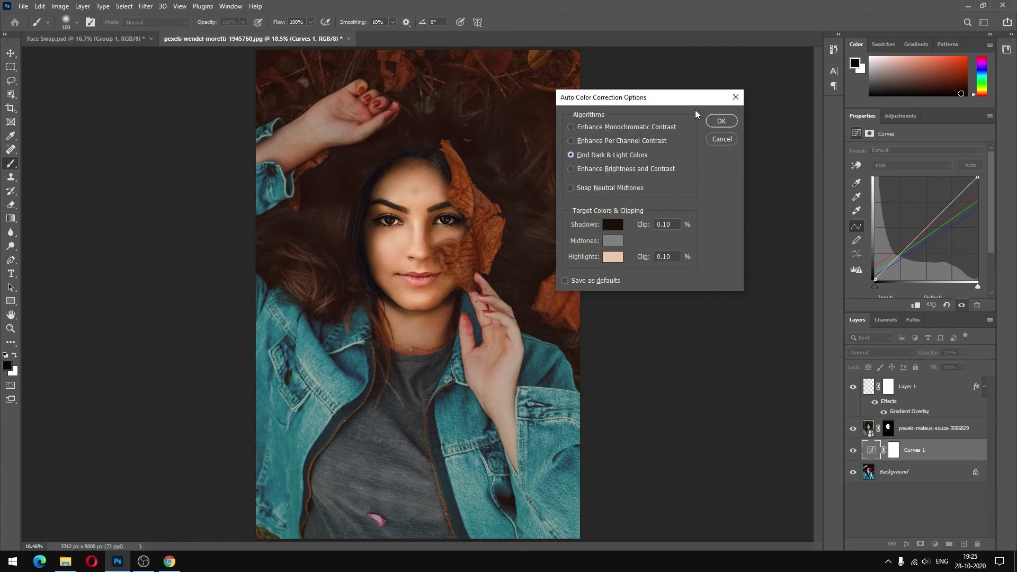
Resample the target shadows from the hairline as 151110, lighten the highlights to f8d6bf, and apply the correction without saving defaults
click(615, 226)
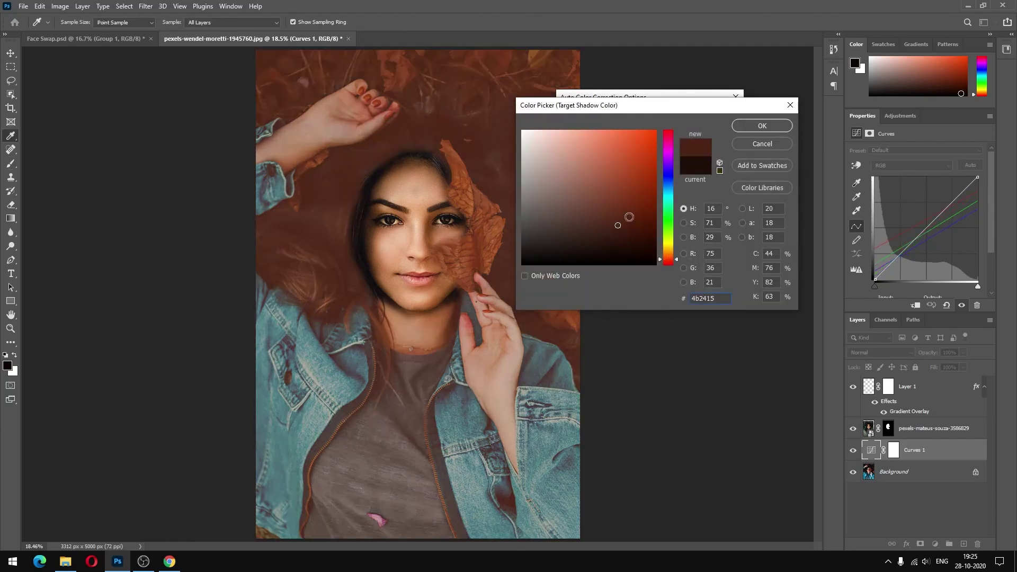
click(393, 165)
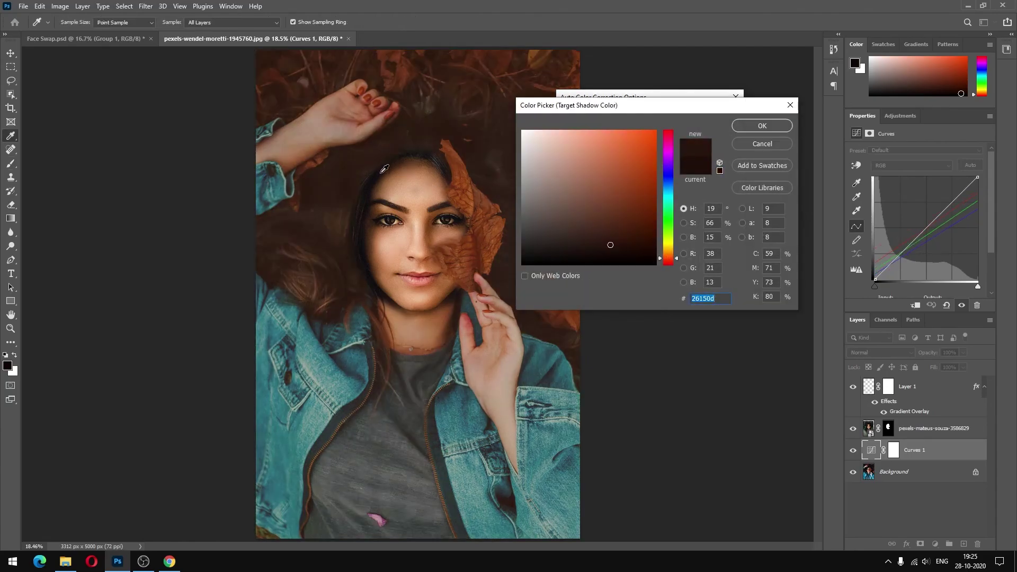
click(386, 169)
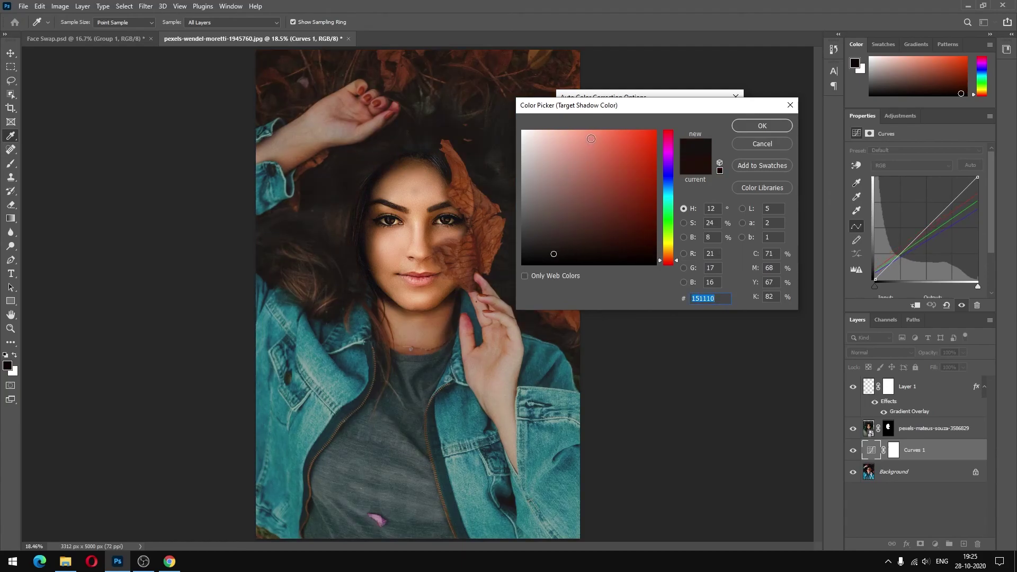
click(757, 145)
click(615, 261)
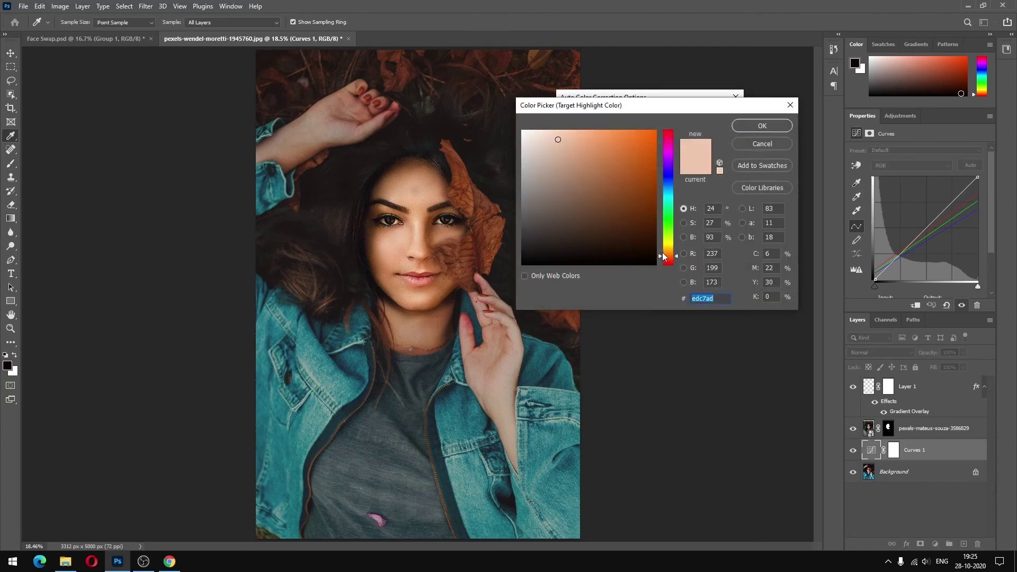
drag(558, 139, 552, 134)
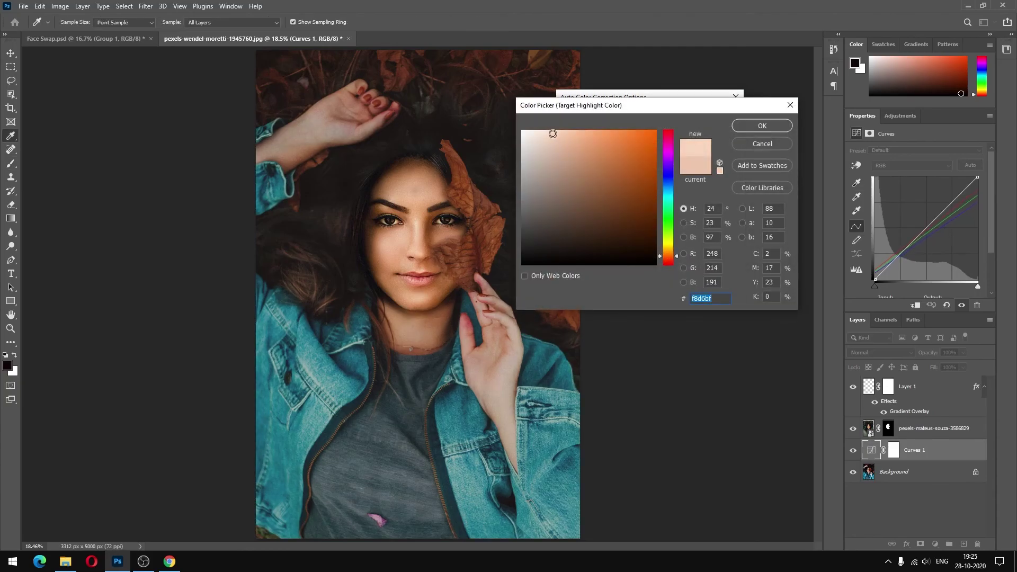
click(760, 128)
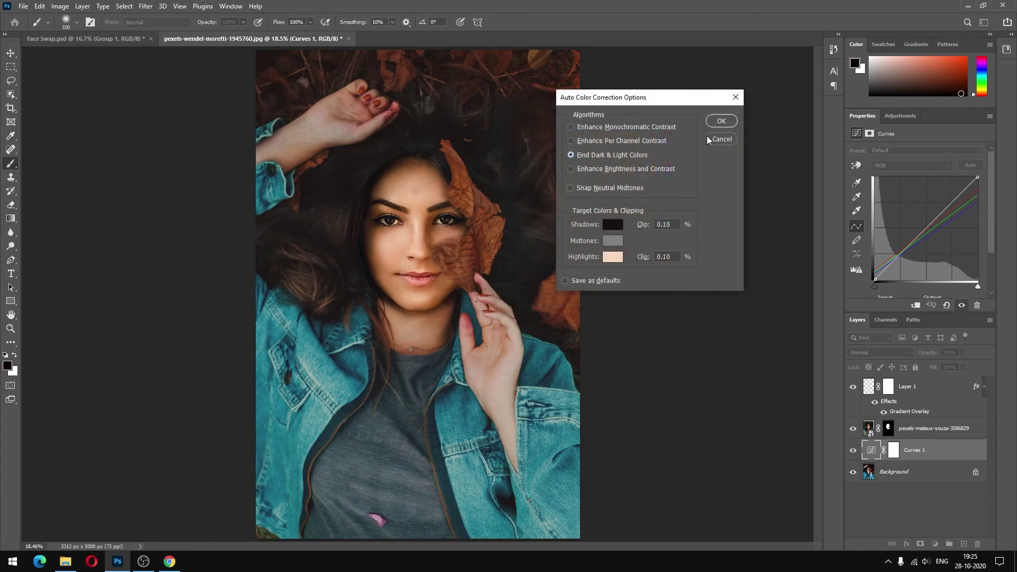
click(722, 121)
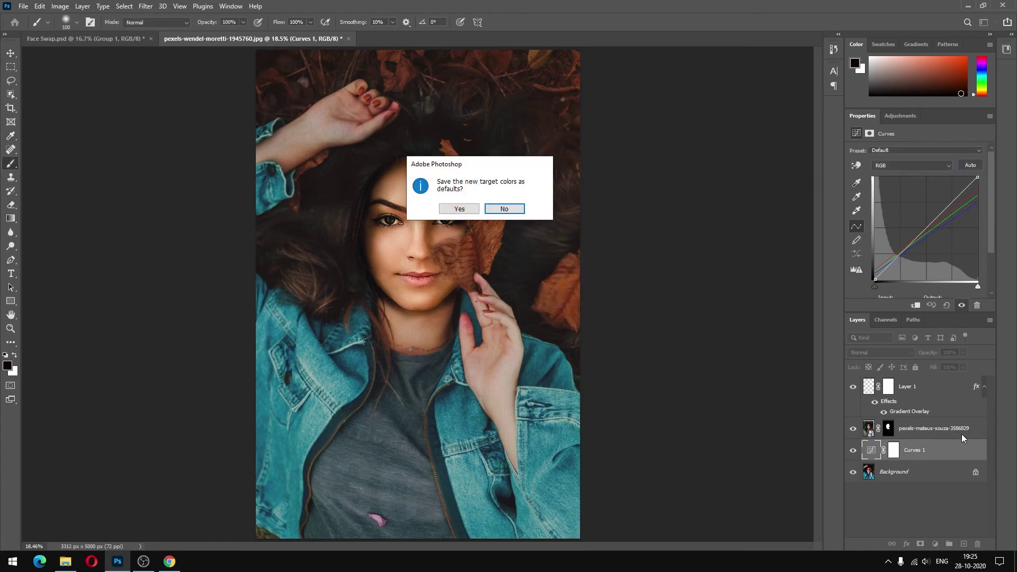
click(492, 210)
Set the Curves layer's blend mode to Color and rename the layer "color"
click(880, 353)
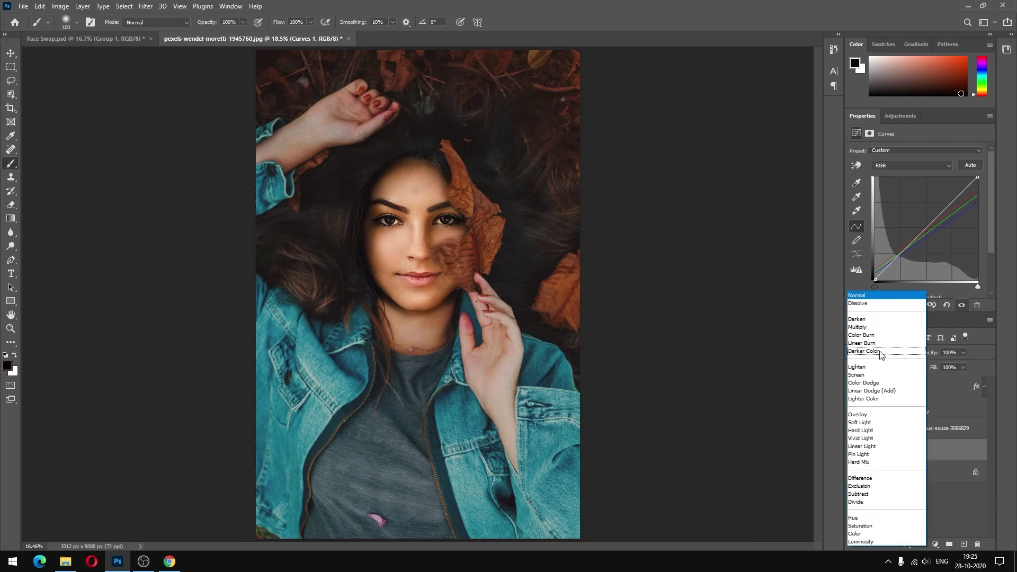
click(865, 534)
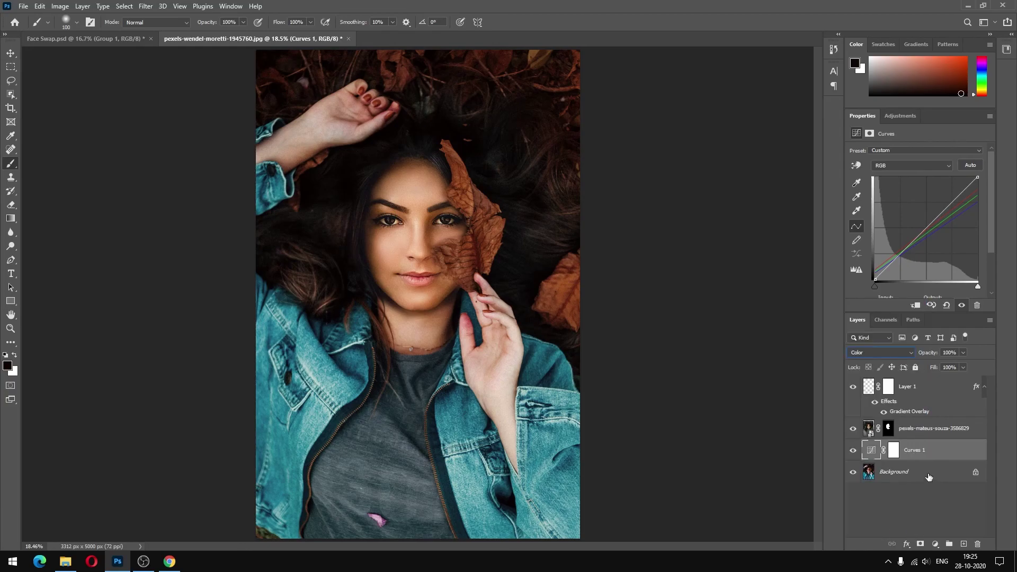
double_click(912, 450)
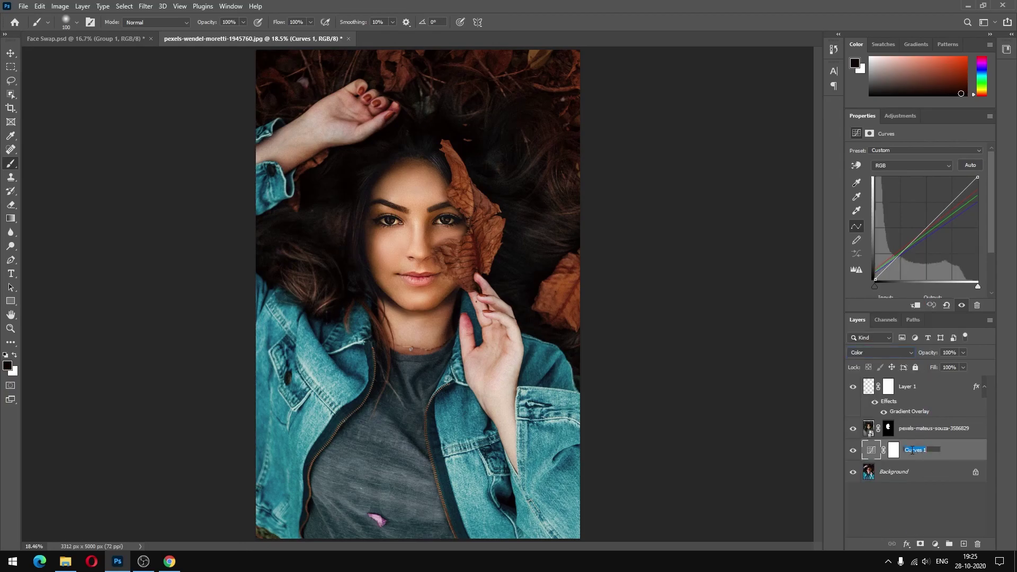
text(color)
click(924, 486)
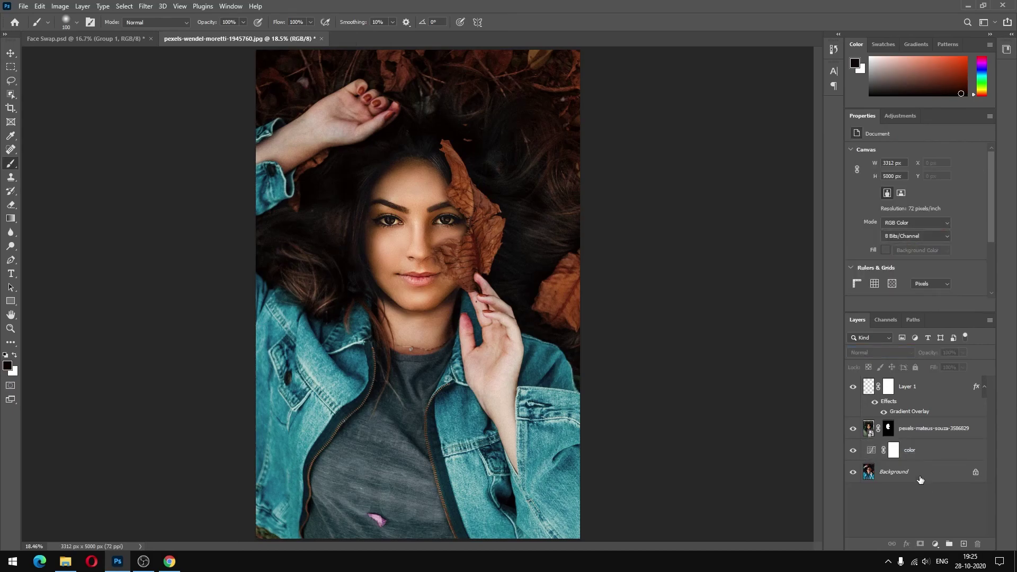
Add a second Curves adjustment layer directly above the "color" layer and set its blend mode to Luminosity
click(918, 454)
click(935, 543)
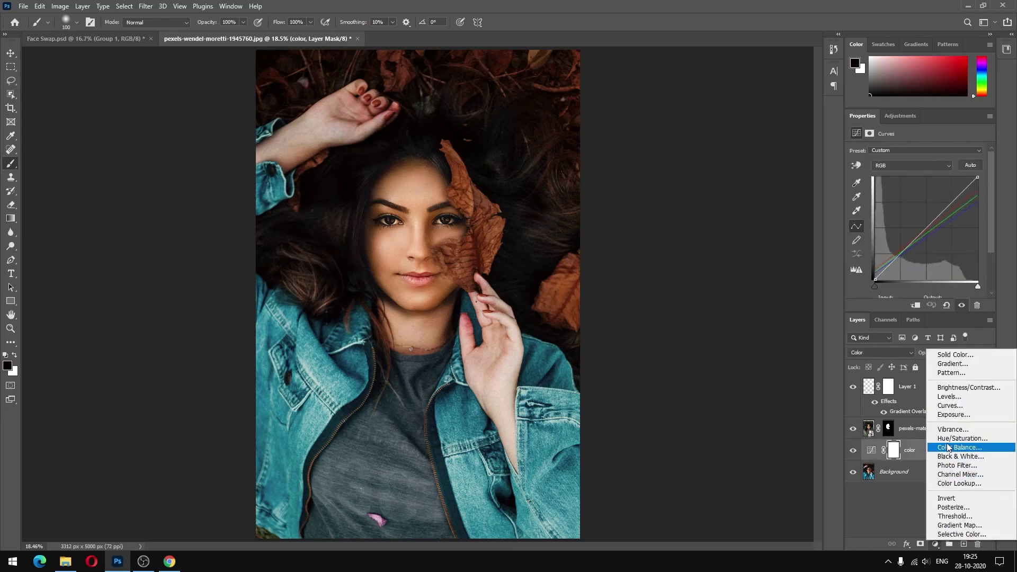
click(950, 407)
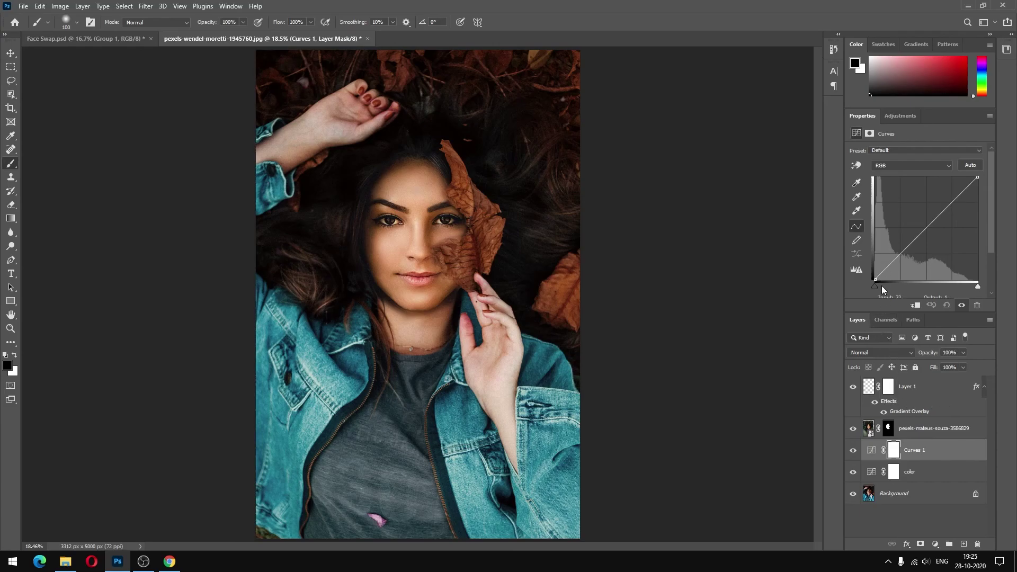
click(881, 353)
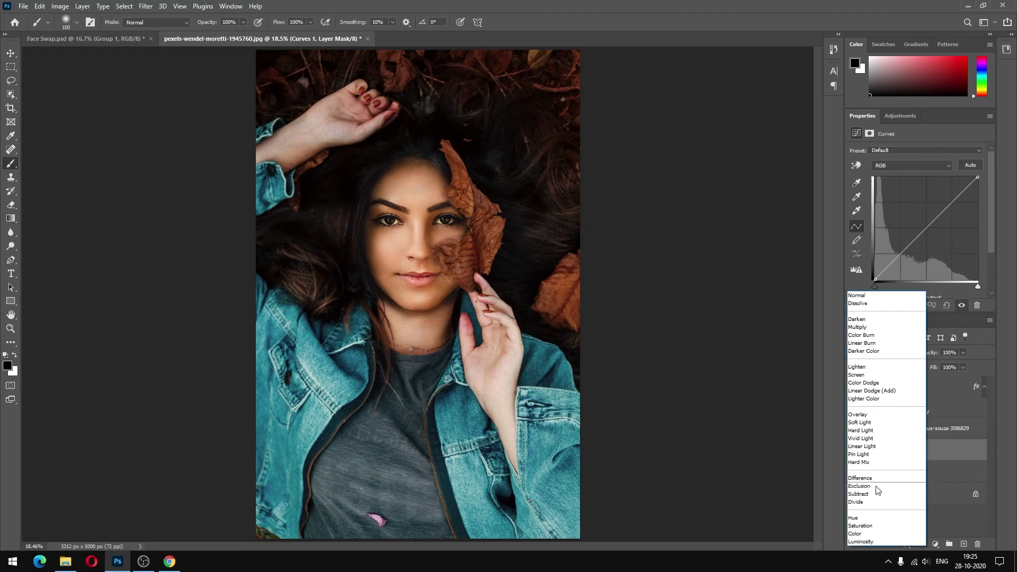
click(866, 542)
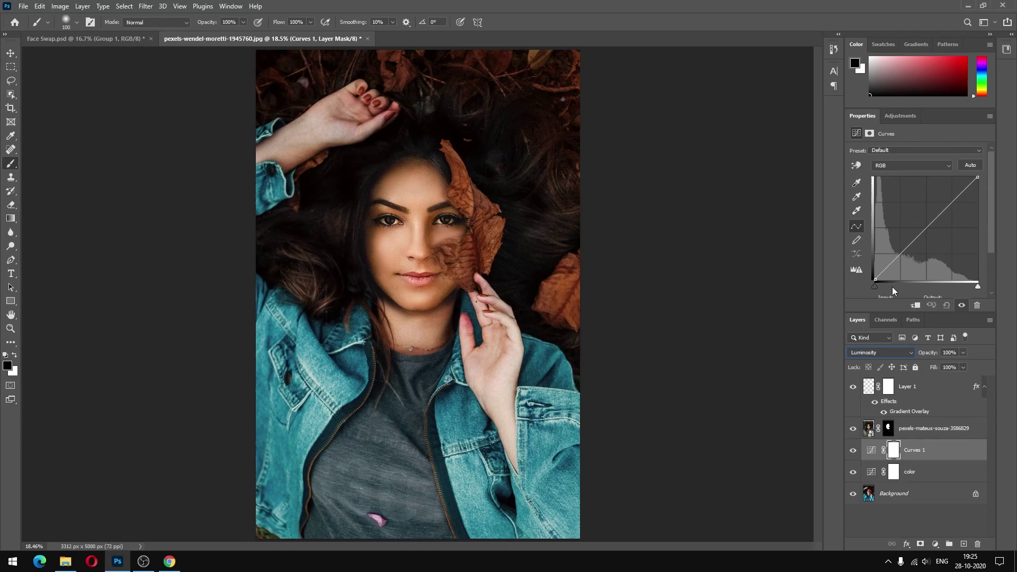
Anchor the highlights of the Luminosity curve with a point and pull its shadow point below the diagonal to darken the shadows
drag(876, 286, 895, 255)
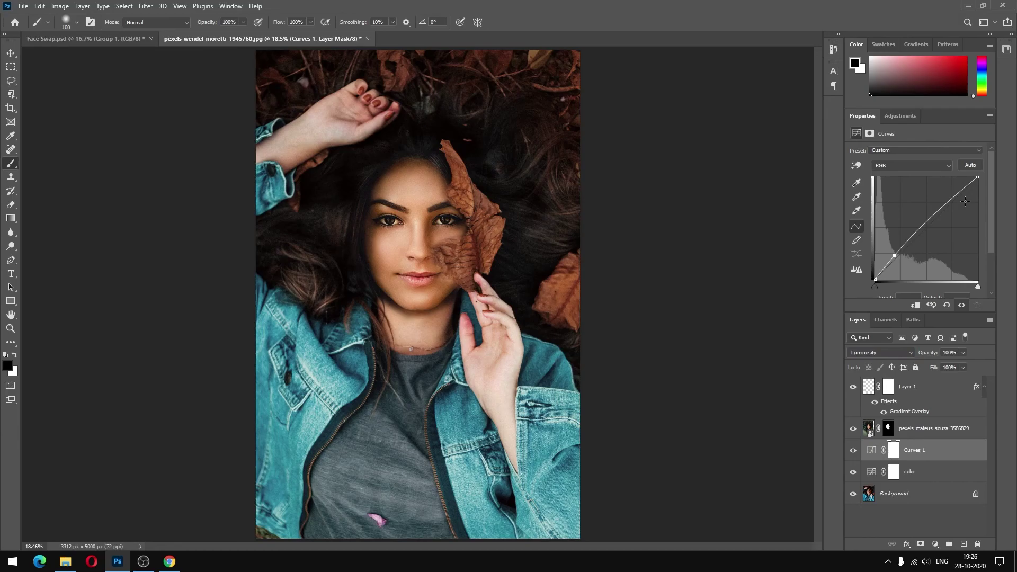
drag(958, 198, 958, 198)
drag(897, 256, 904, 259)
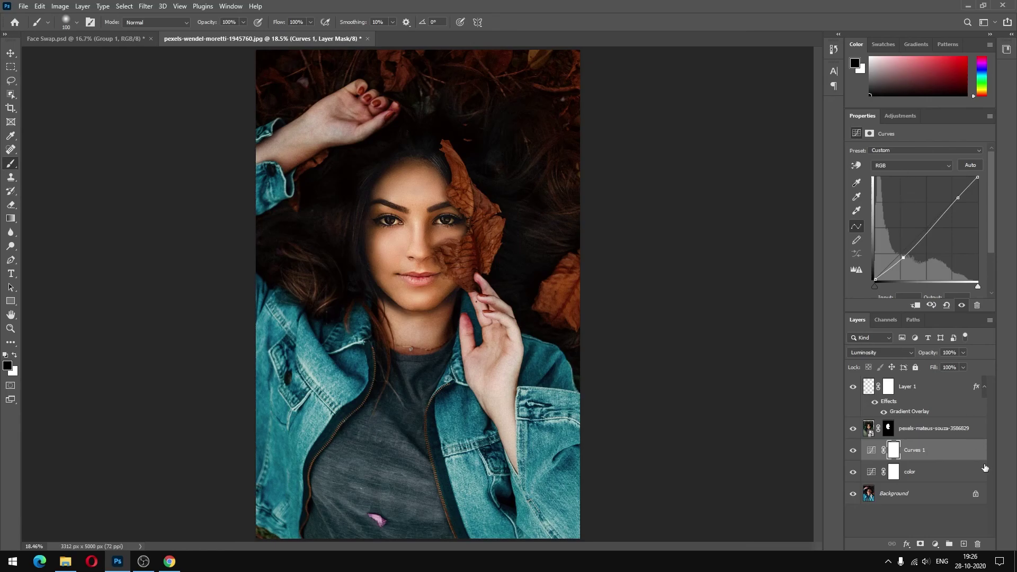
Add a Curves adjustment layer above Layer 1 and place RGB curve points in the shadows and highlights along the diagonal
click(935, 544)
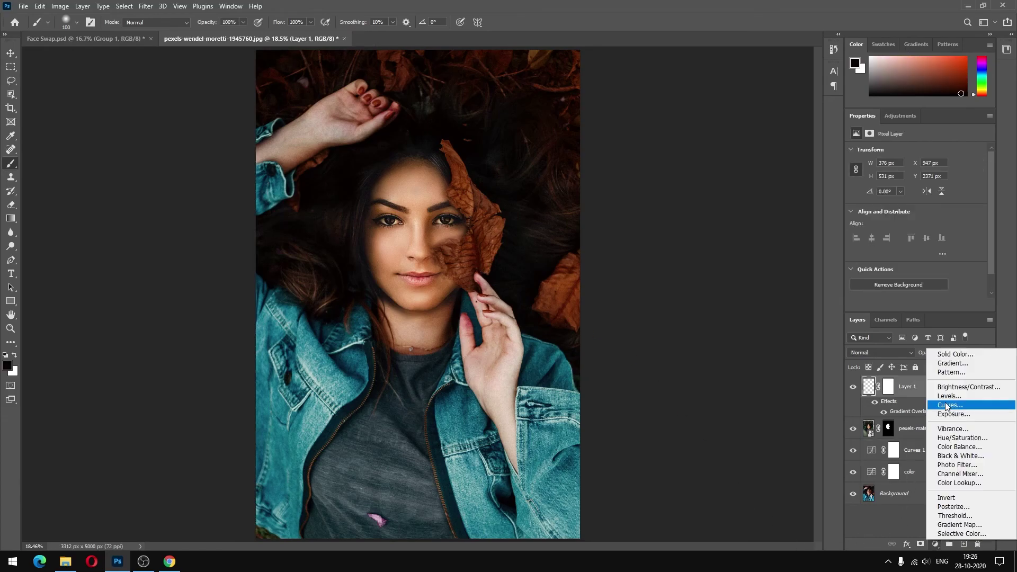
click(947, 407)
drag(900, 250, 902, 253)
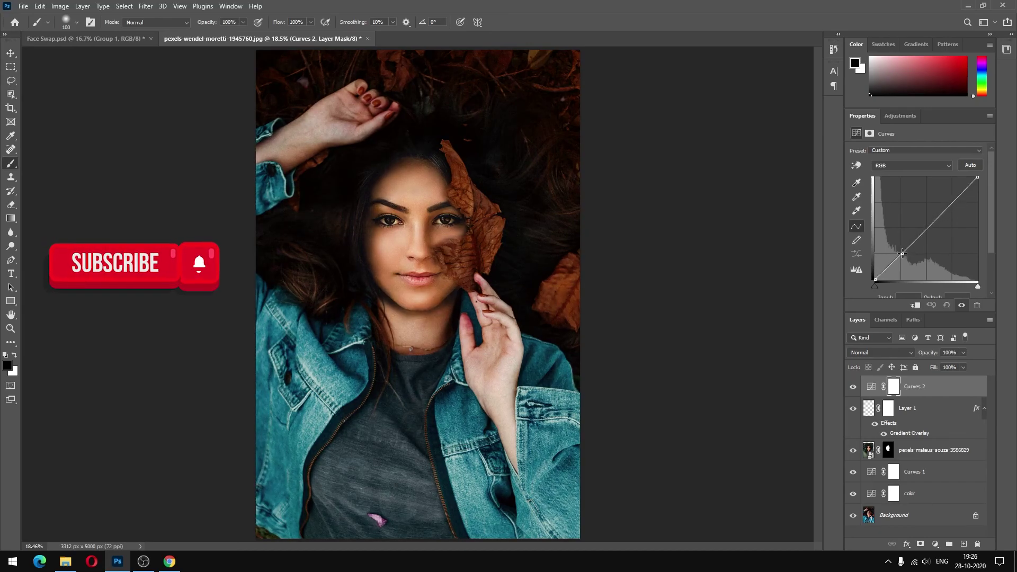
drag(951, 209, 948, 205)
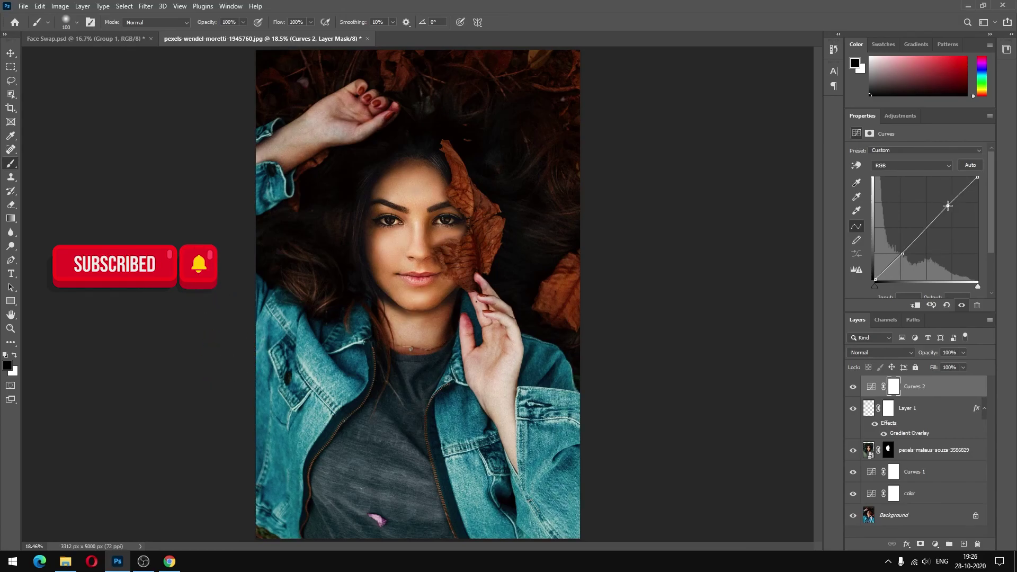
Raise the highlights of the new curve's Blue channel slightly
click(897, 166)
click(884, 200)
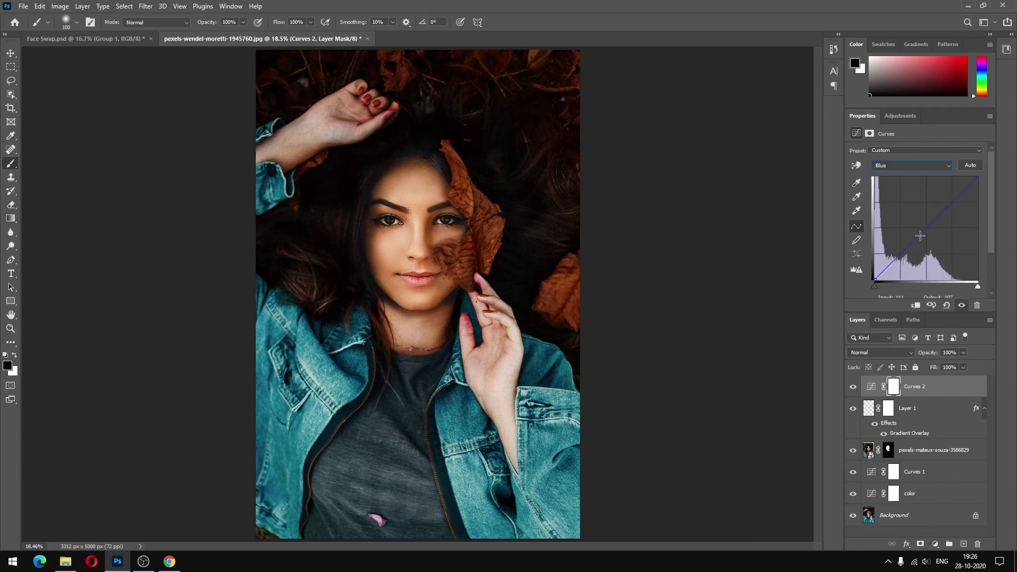
click(952, 198)
Lower the highlights of the Green channel curve slightly and hold its shadows near the diagonal with a second point
click(932, 166)
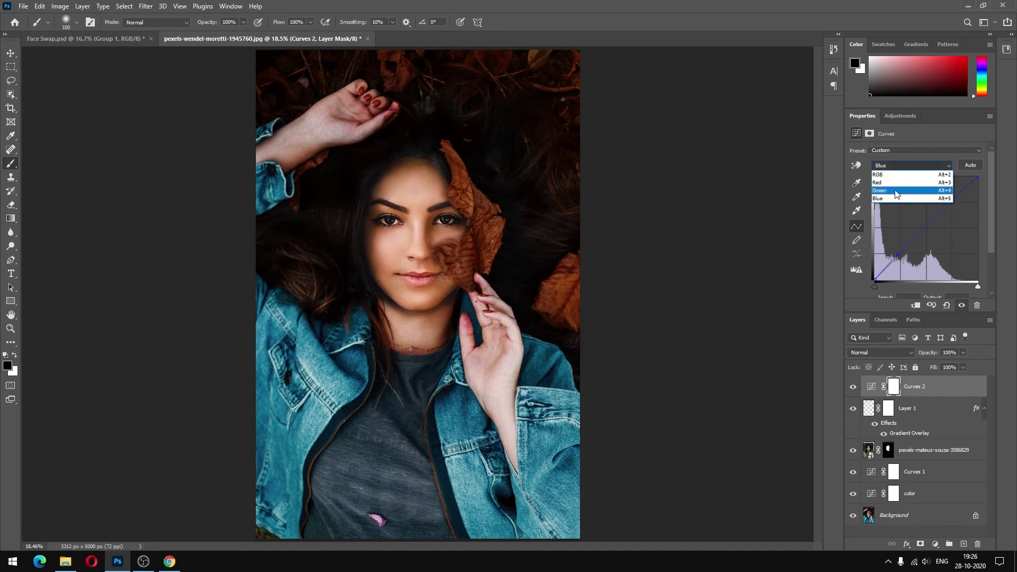
click(938, 191)
drag(948, 206, 951, 208)
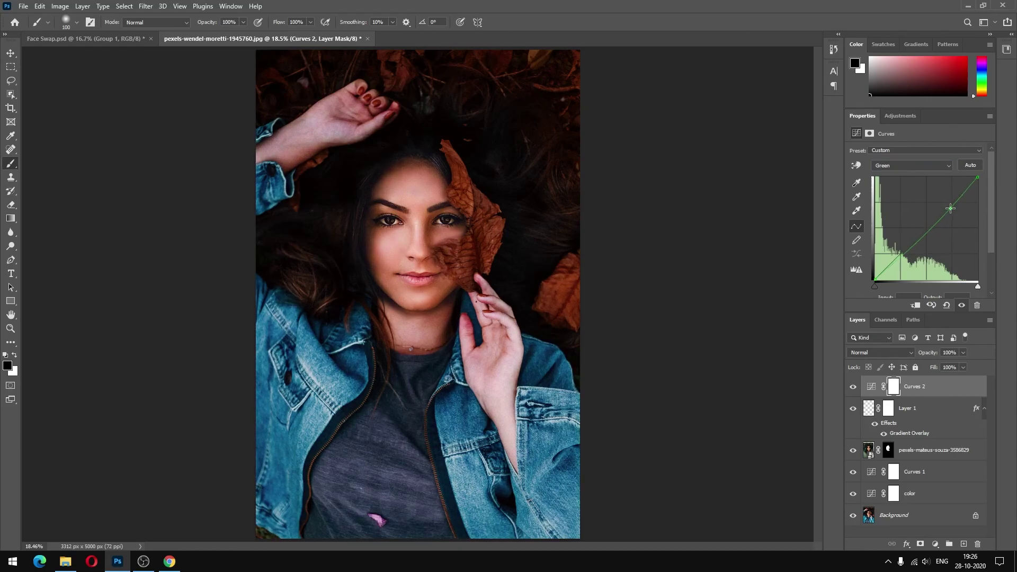
drag(903, 255, 902, 252)
Anchor the highlights of the Red channel curve, lift its shadows slightly, and deselect the adjustment layer
click(911, 165)
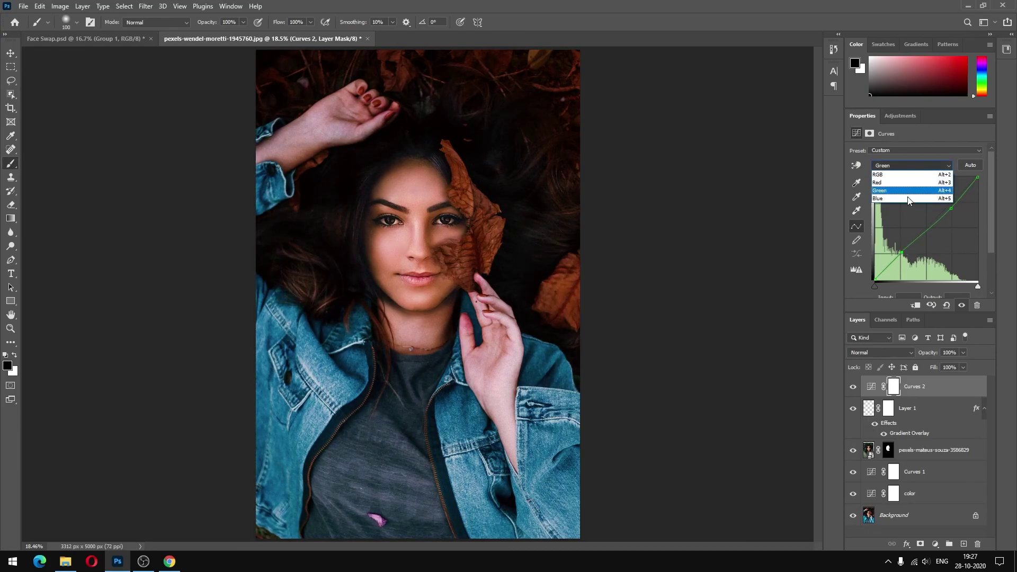
click(904, 185)
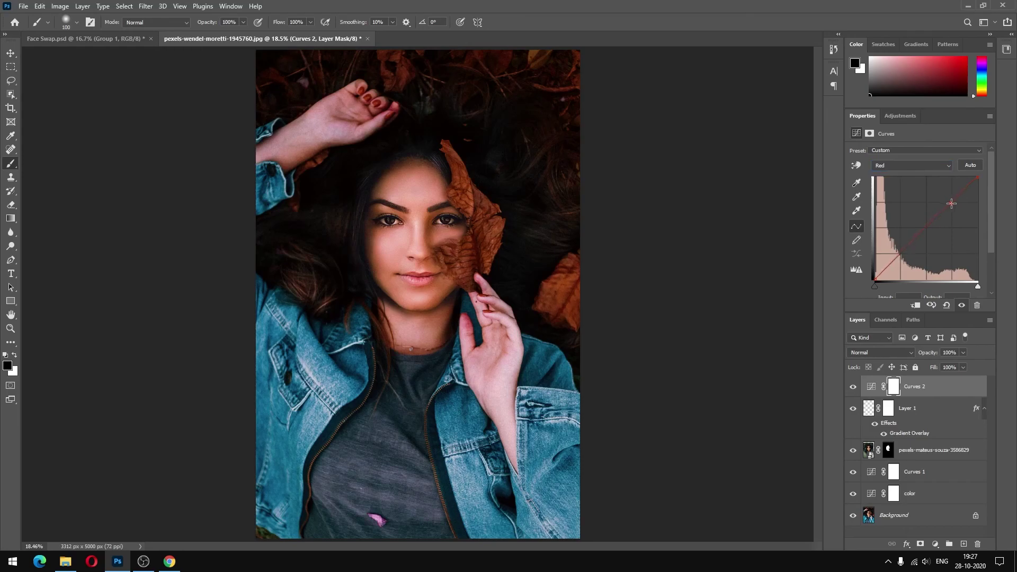
click(951, 204)
drag(897, 258, 901, 251)
click(926, 533)
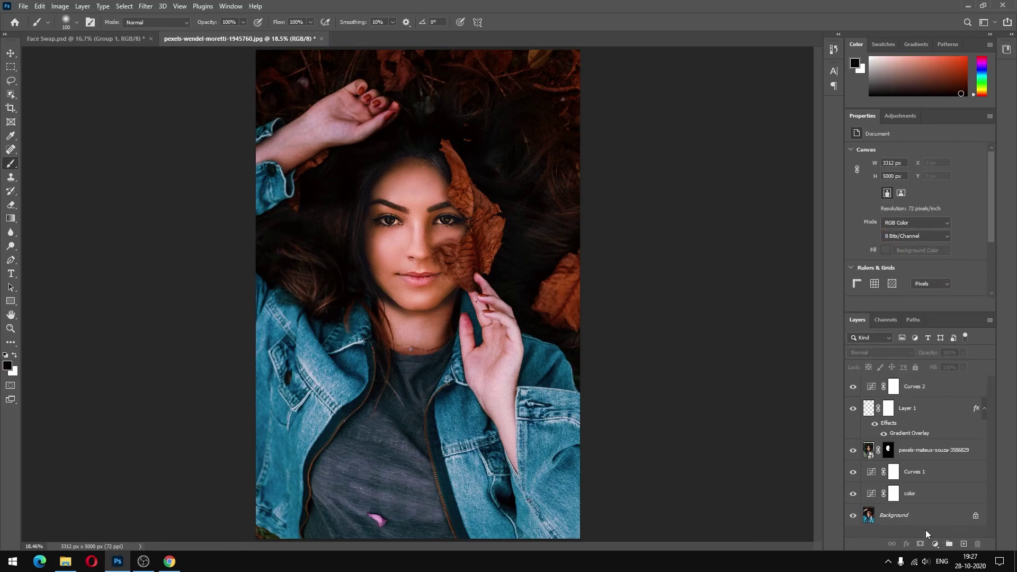
Group all layers from Curves 2 down to "color", leaving only the Background outside the group
key(ctrl+plus)
key(ctrl+plus)
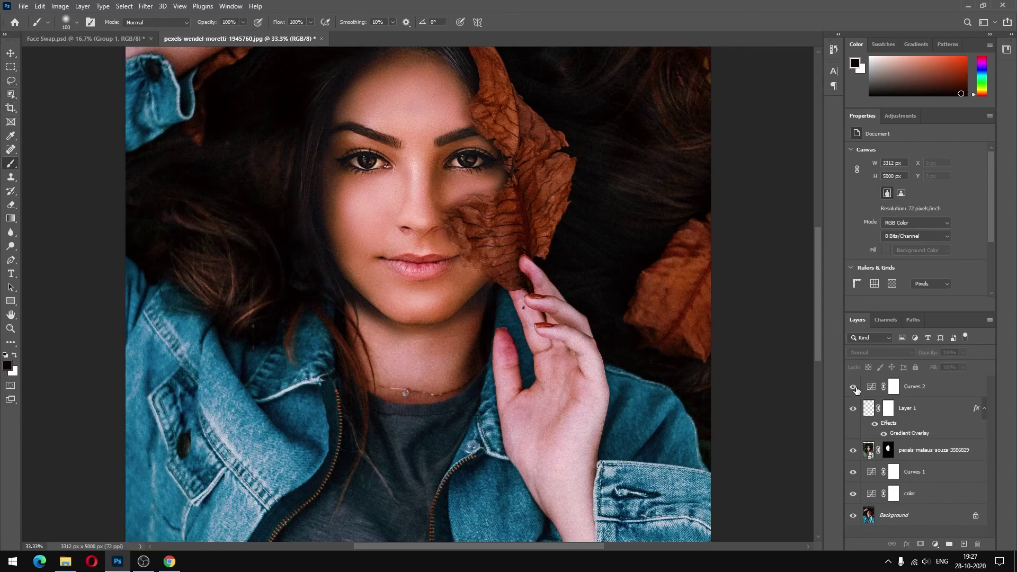
click(945, 387)
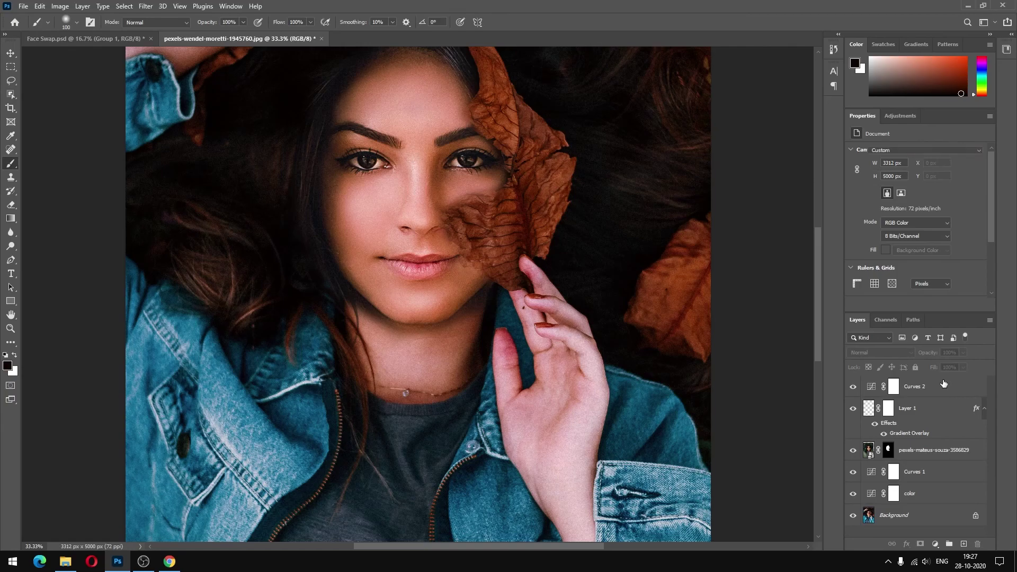
shift+click(933, 495)
key(ctrl+g)
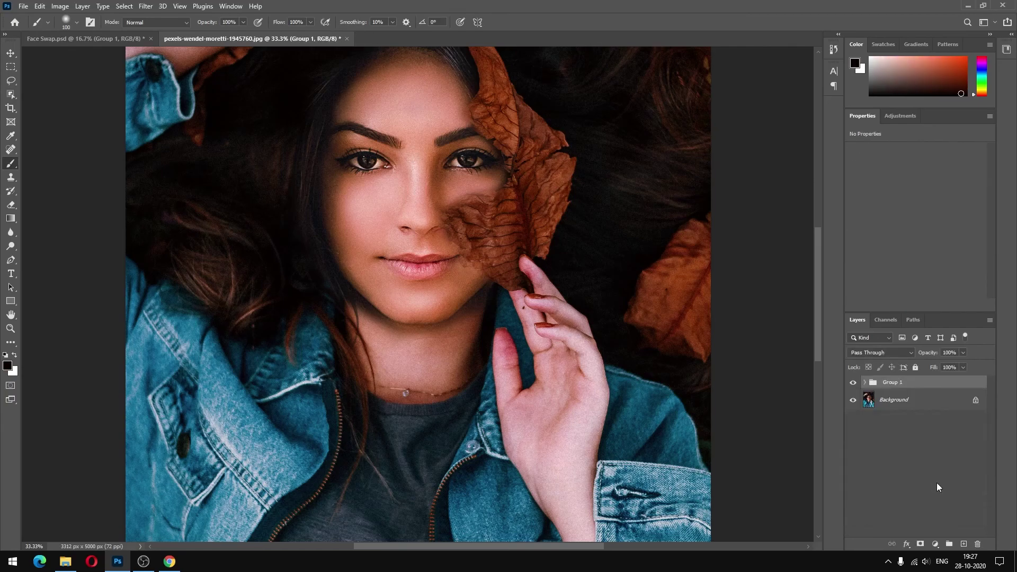
Hide the group and select the leaf part covering the cheek on the Background with the Object Selection tool
click(854, 382)
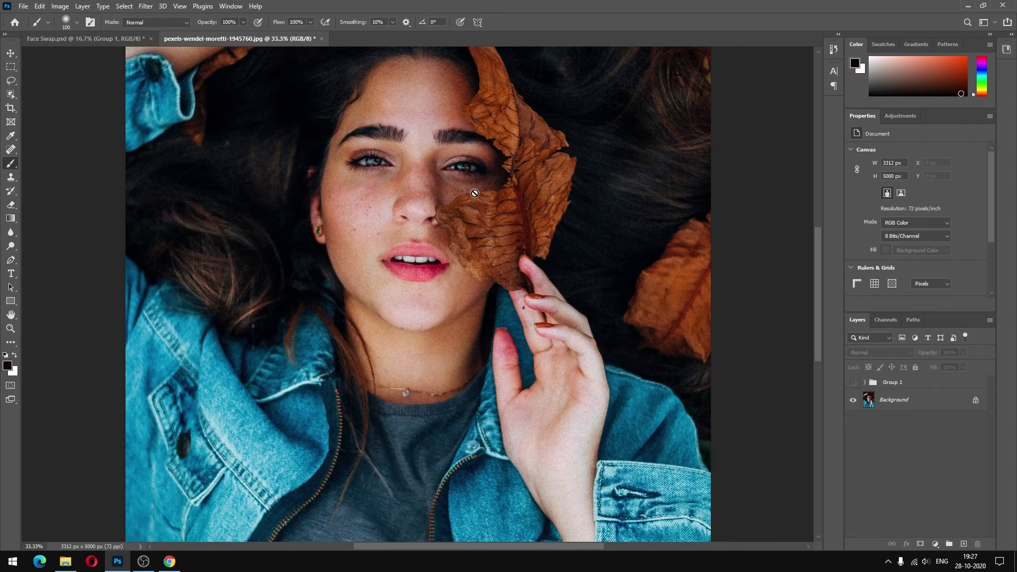
scroll(512, 182, up, 2)
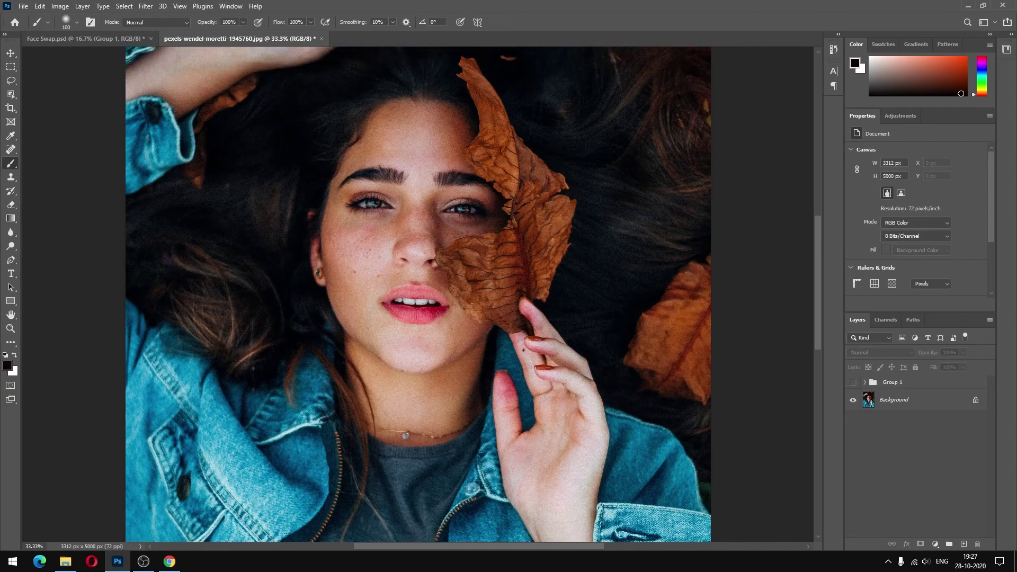
click(11, 94)
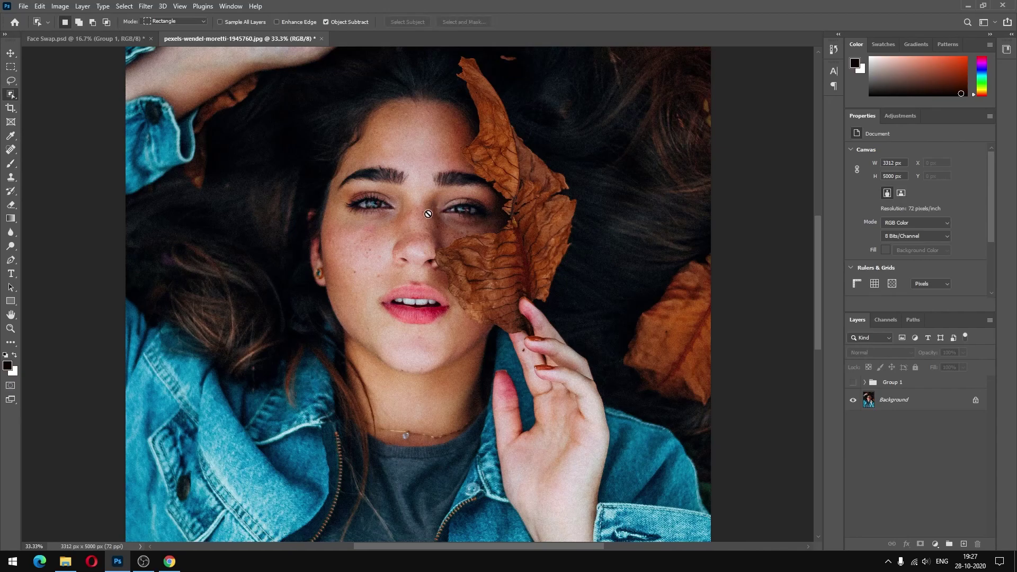
click(893, 401)
drag(425, 199, 537, 332)
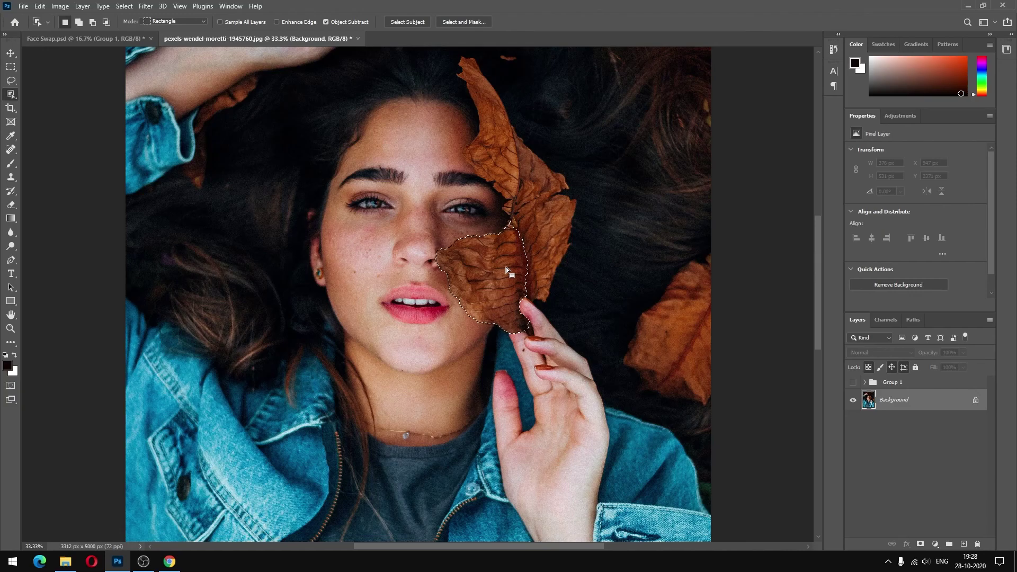
Copy the selected leaf part to a new layer and place it in the visible group between Curves 2 and Layer 1
right_click(492, 268)
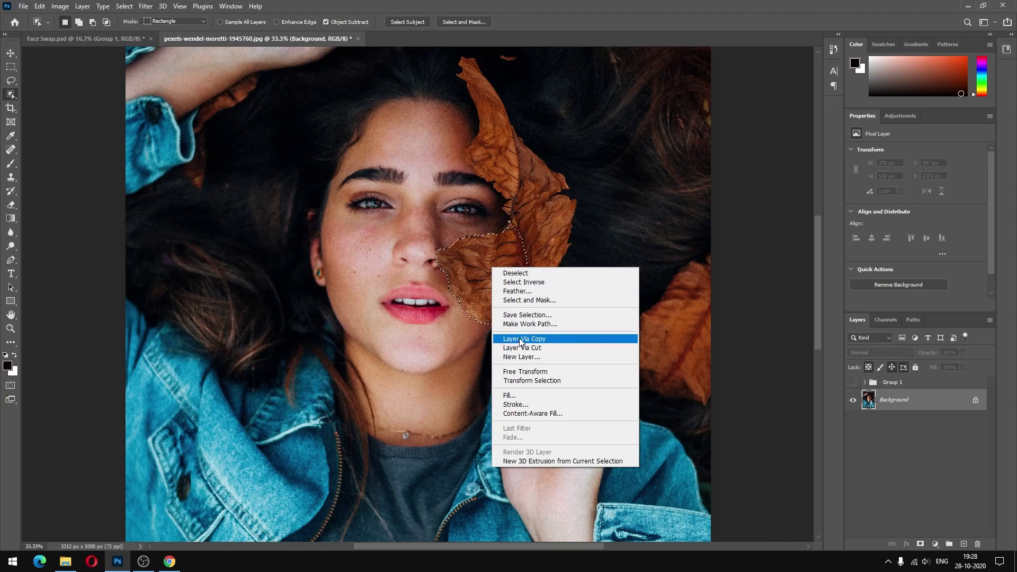
click(525, 344)
drag(909, 406, 934, 435)
click(867, 405)
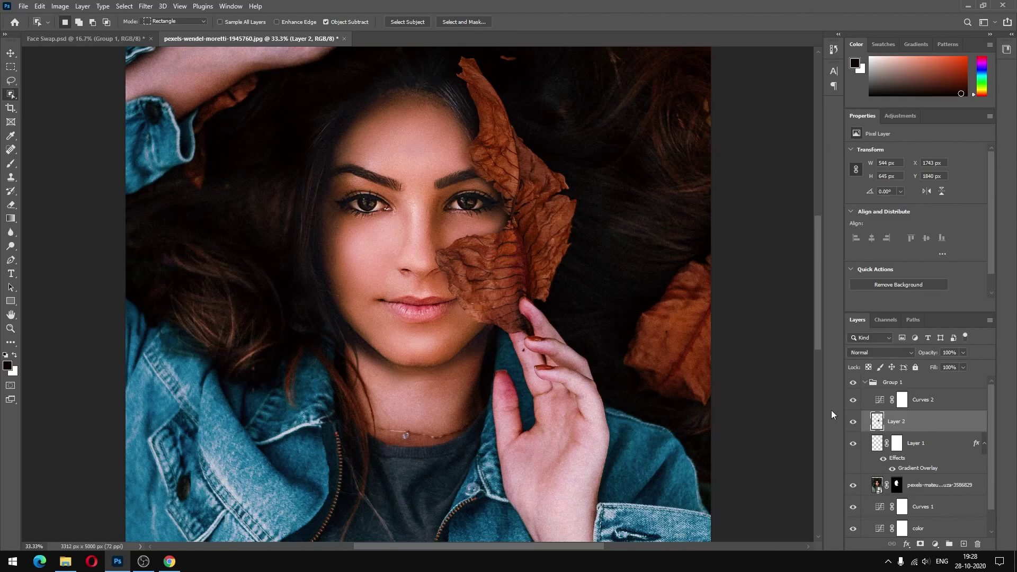
Add a Drop Shadow to the copied leaf layer with 31% opacity and a size of 46 px
double_click(948, 424)
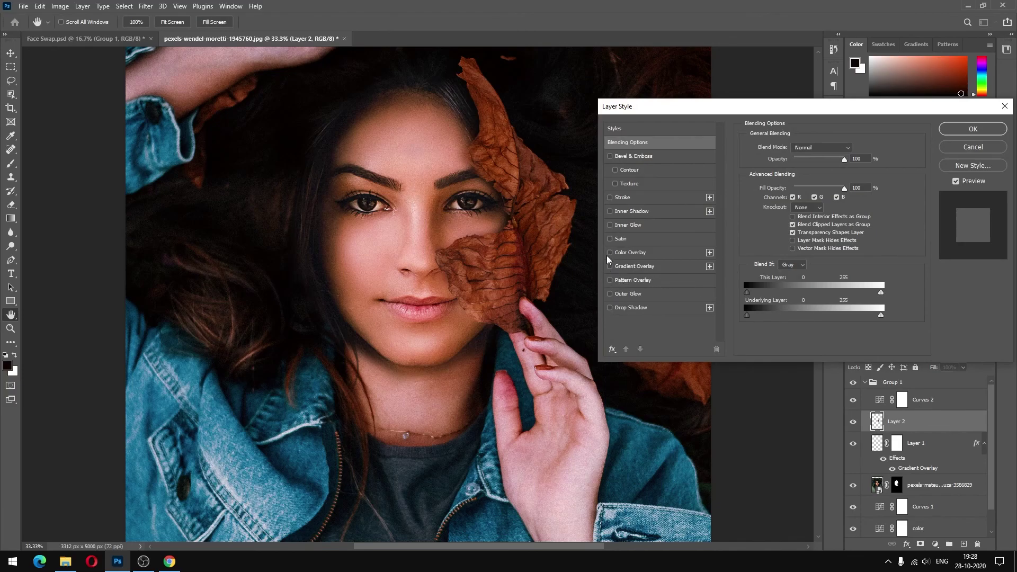
click(610, 308)
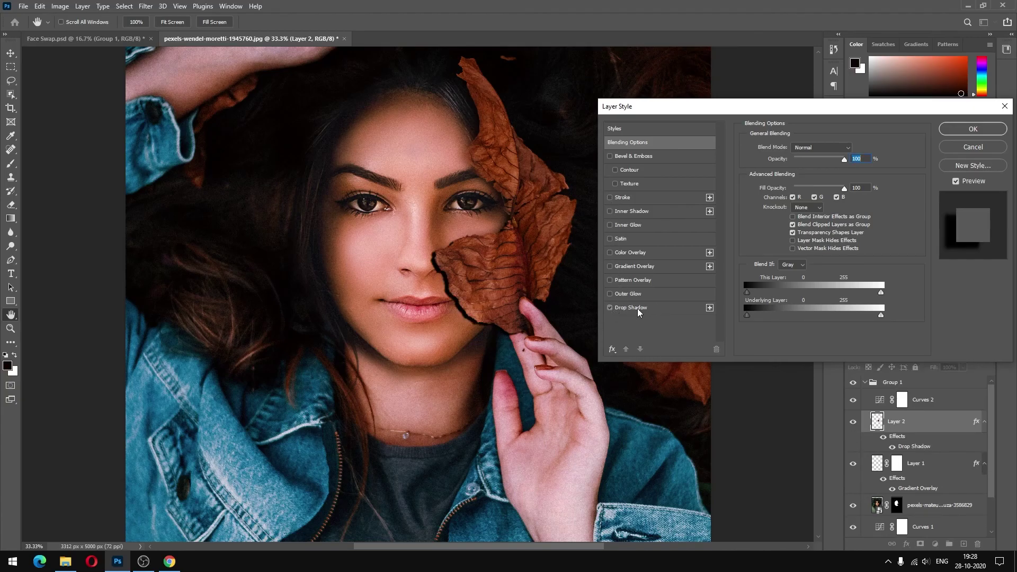
click(638, 310)
drag(833, 164, 804, 164)
drag(788, 219, 796, 219)
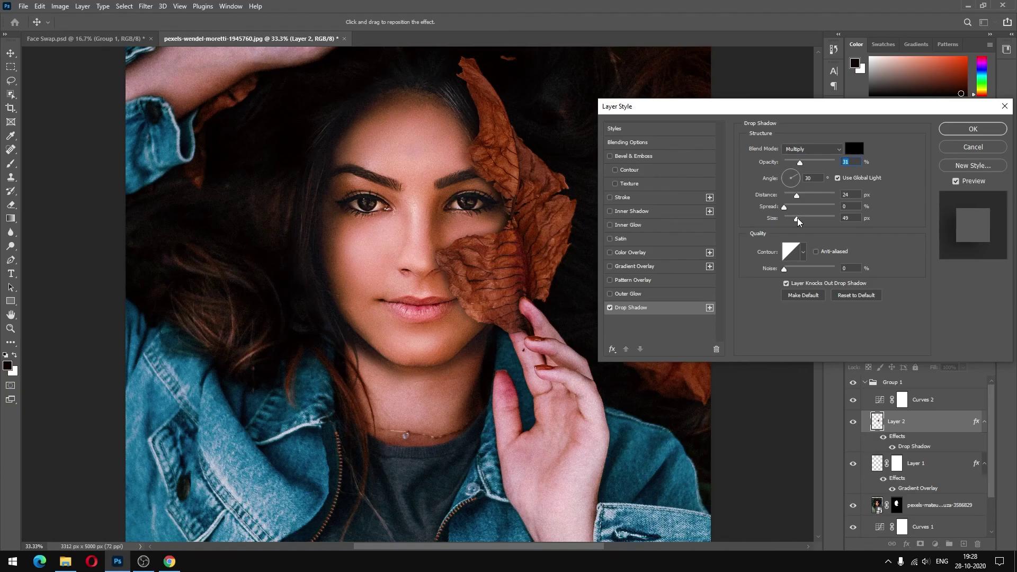
Reposition the leaf's drop shadow to a 22° angle and 42 px distance, and set its opacity to 64%
mouse_move(474, 276)
mouse_down()
mouse_move(469, 269)
mouse_move(469, 278)
mouse_up()
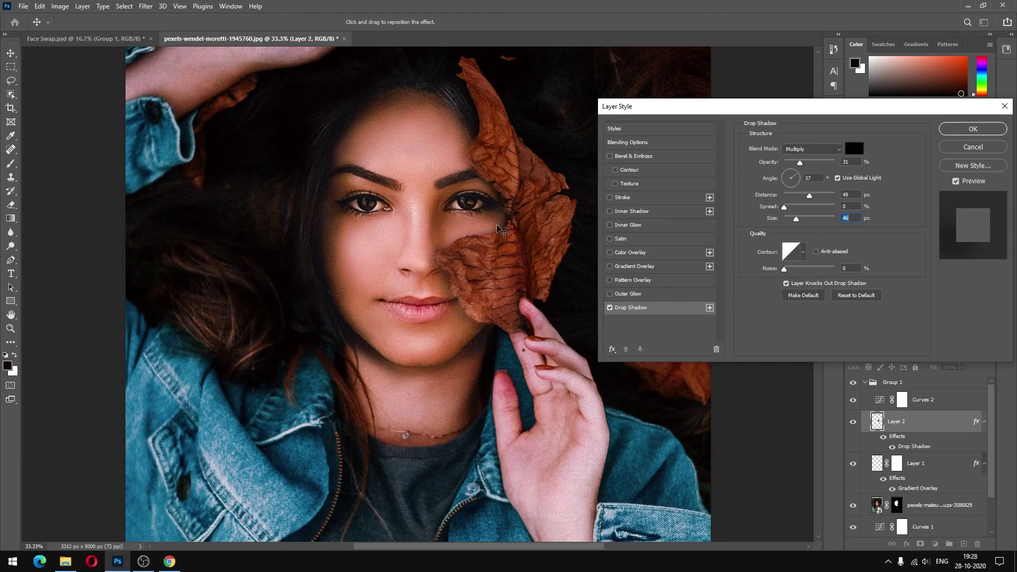
drag(475, 270, 474, 277)
drag(801, 167, 815, 167)
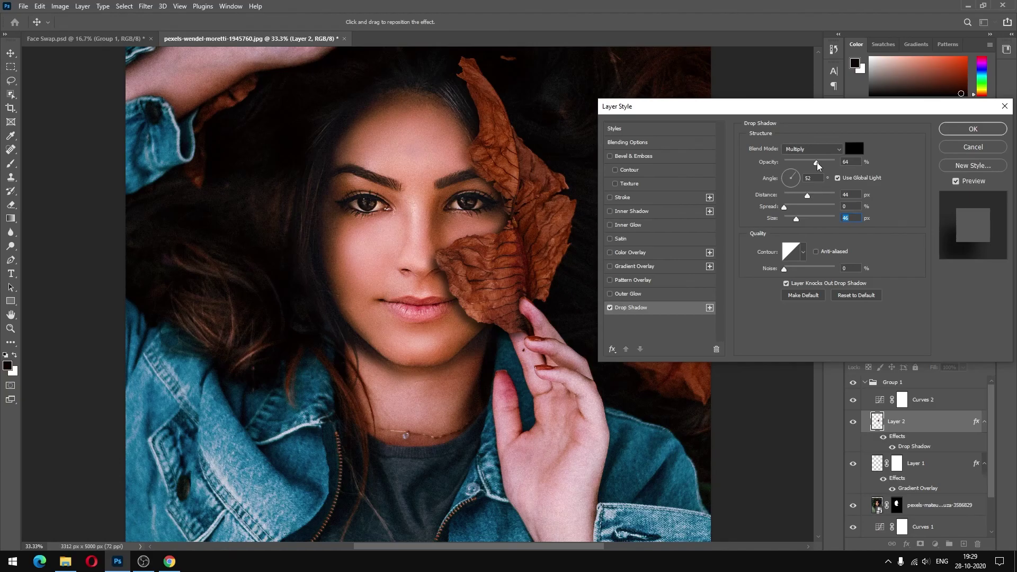
drag(489, 301, 484, 298)
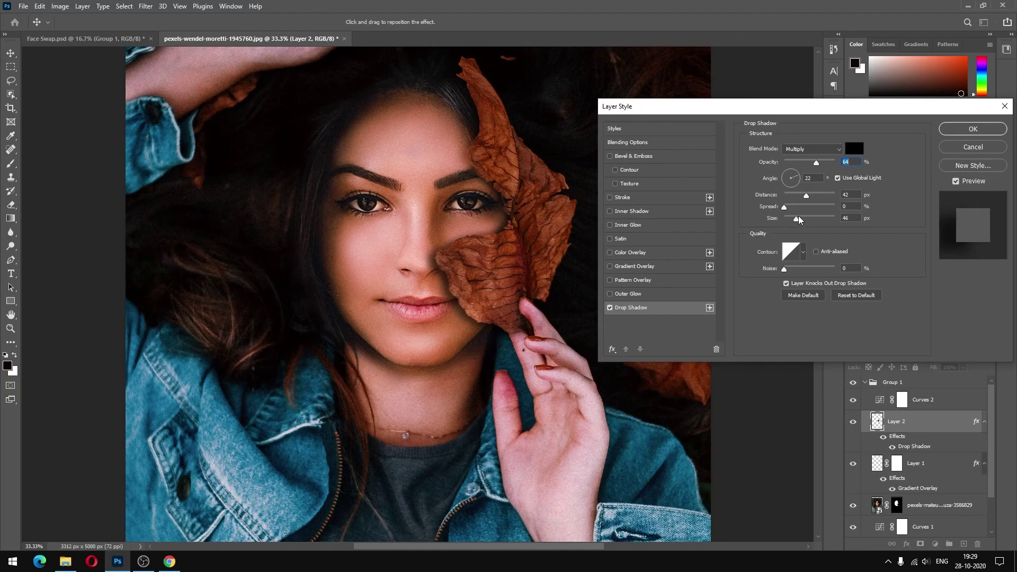
Fine-tune the shadow's spread and size, set its distance to 26 px, and apply the layer style
drag(785, 207, 787, 208)
drag(793, 224, 793, 224)
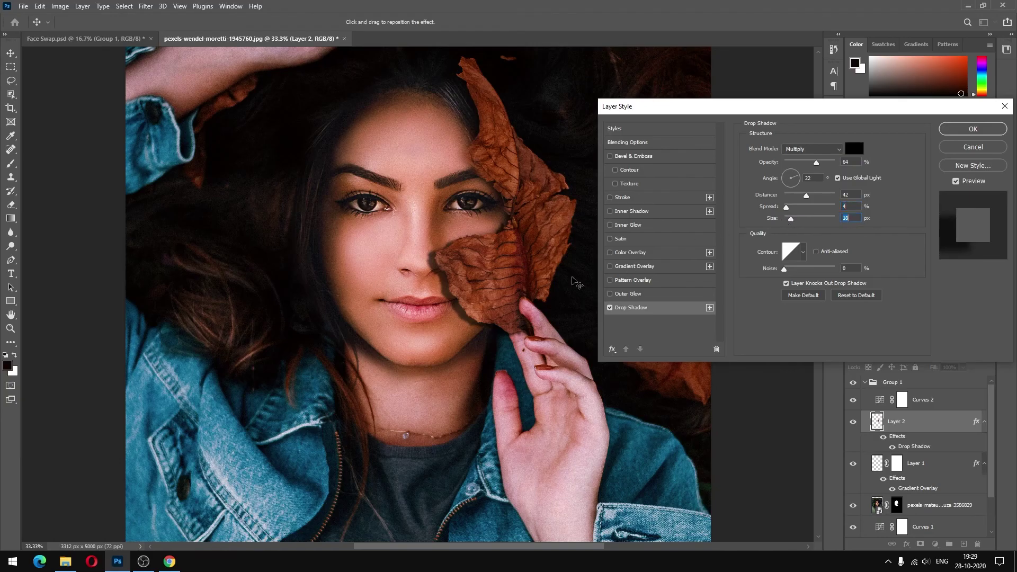
drag(473, 288, 474, 283)
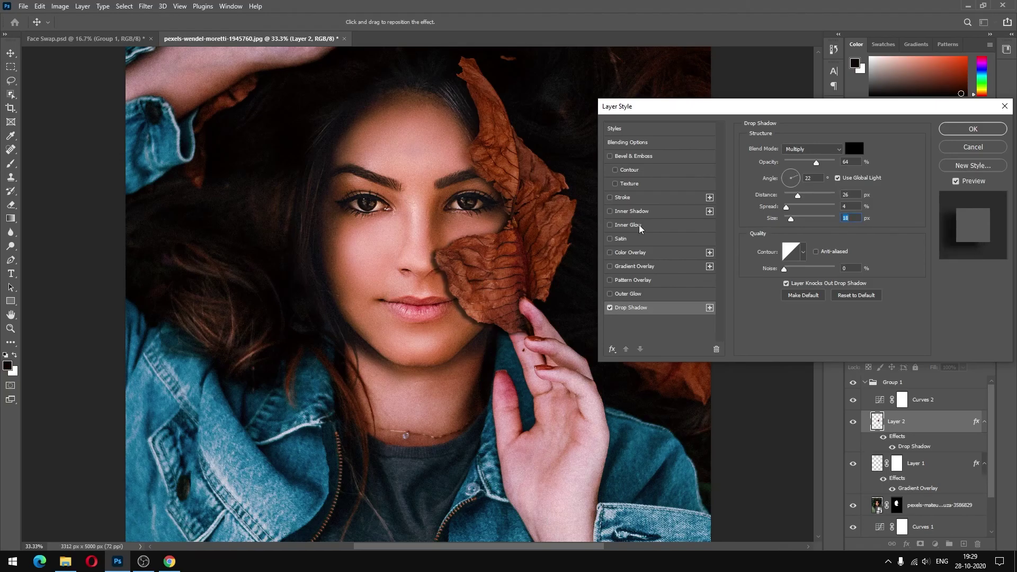
drag(788, 210, 795, 219)
click(965, 129)
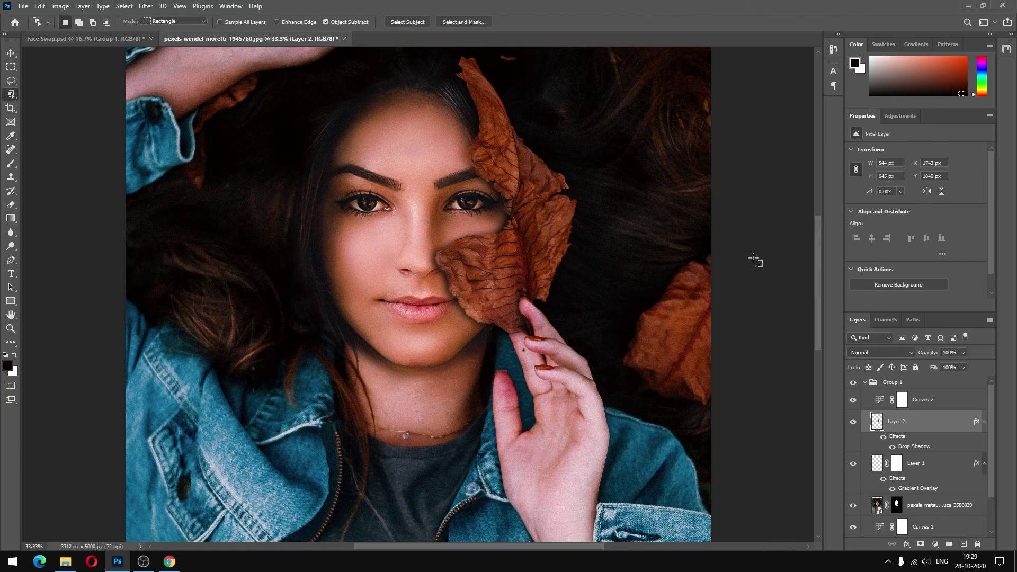
key(ctrl+0)
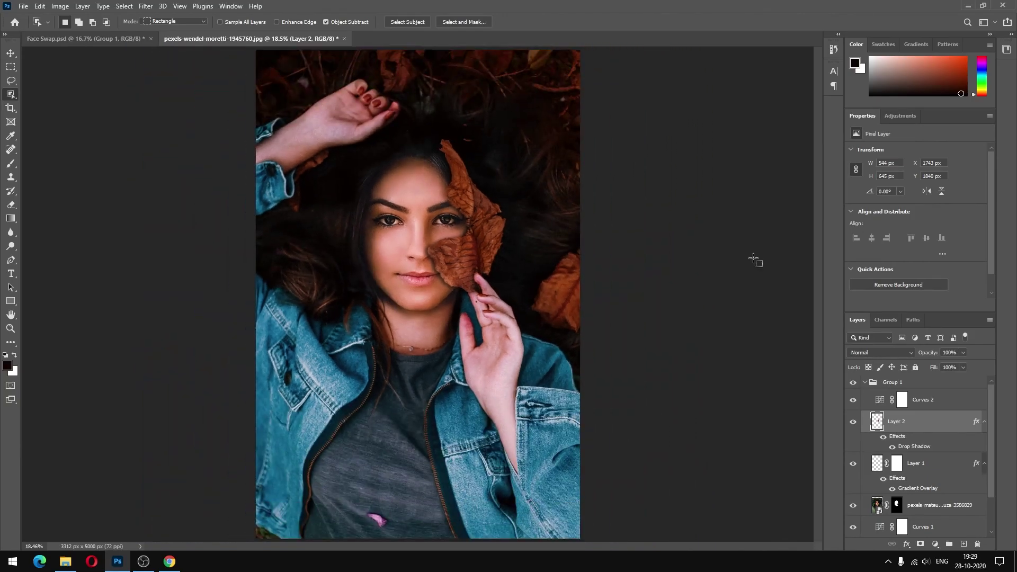